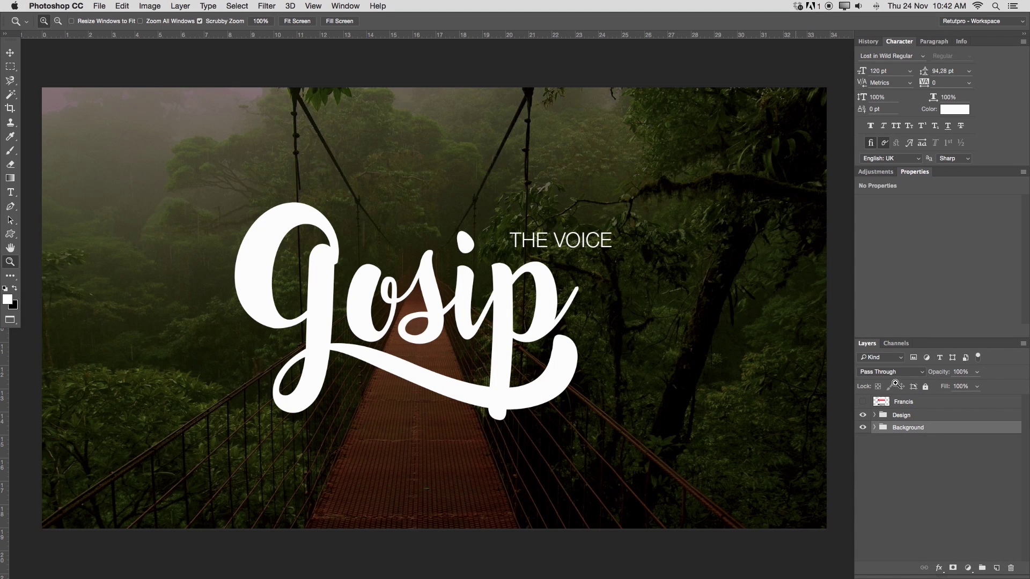
# - Toggle the Design and Background groups on and off to compare, leaving Design hidden
pyautogui.click(862, 415)
pyautogui.click(864, 429)
pyautogui.click(864, 429)
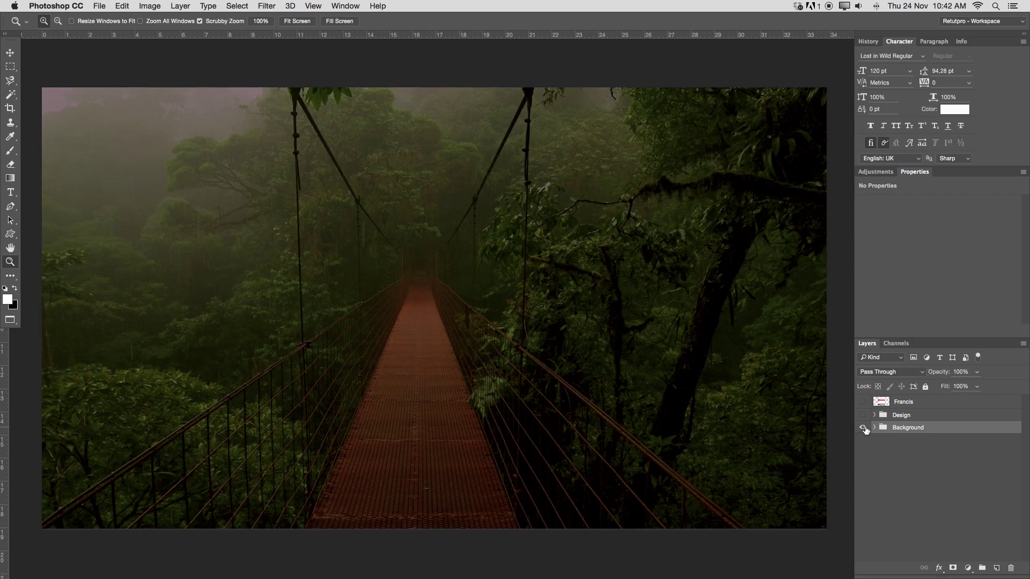
pyautogui.click(863, 428)
pyautogui.click(863, 426)
pyautogui.click(863, 416)
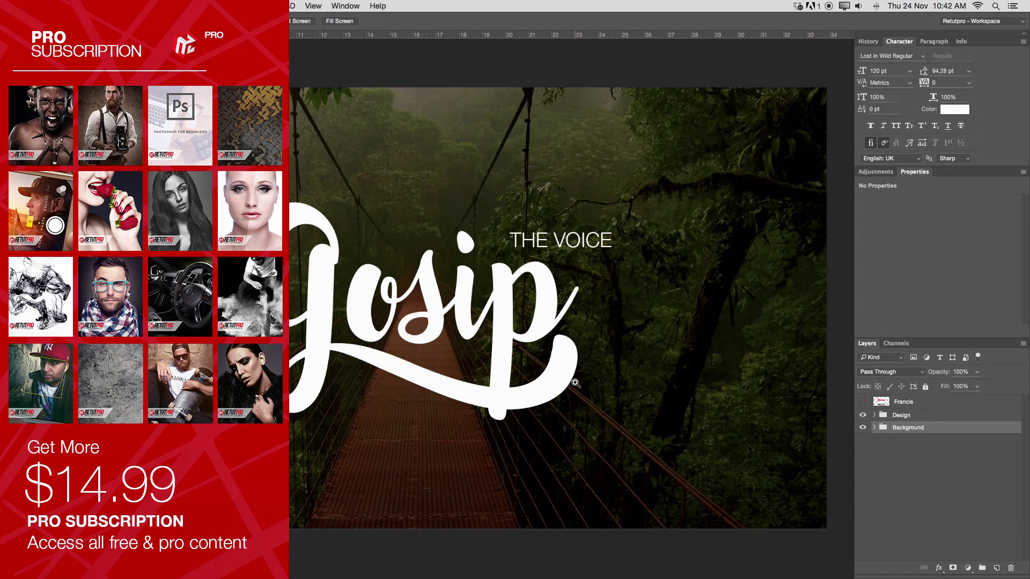
pyautogui.click(863, 415)
# - Expand the Background group and briefly hide the bridge photo layer to compare
pyautogui.click(874, 427)
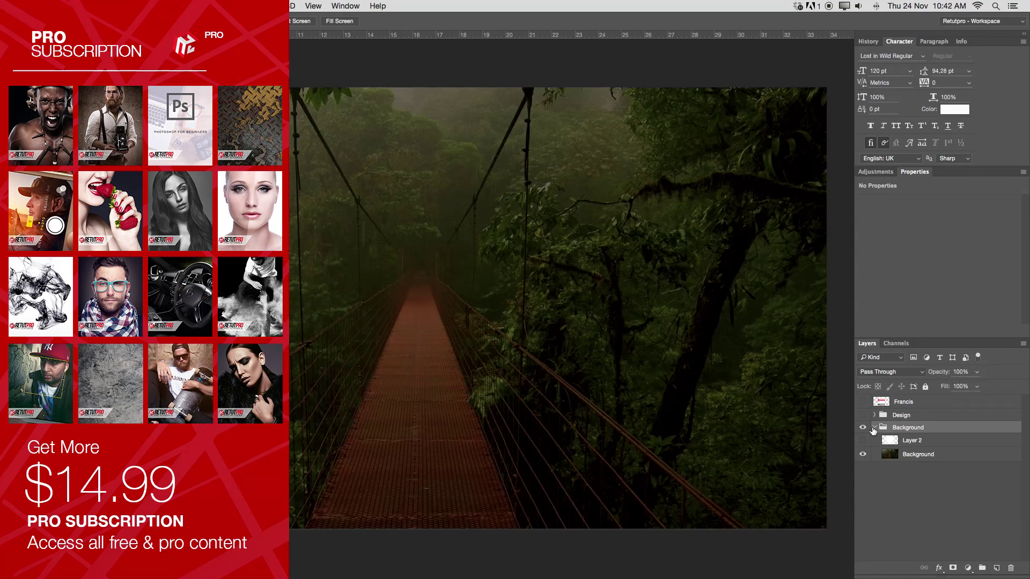
pyautogui.click(863, 454)
pyautogui.click(863, 455)
pyautogui.click(862, 455)
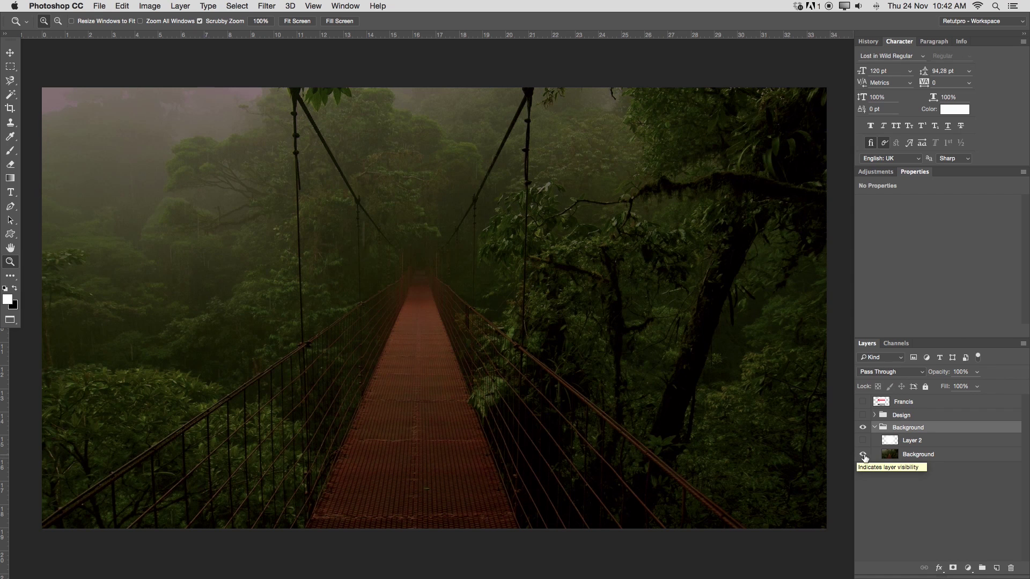
pyautogui.click(863, 455)
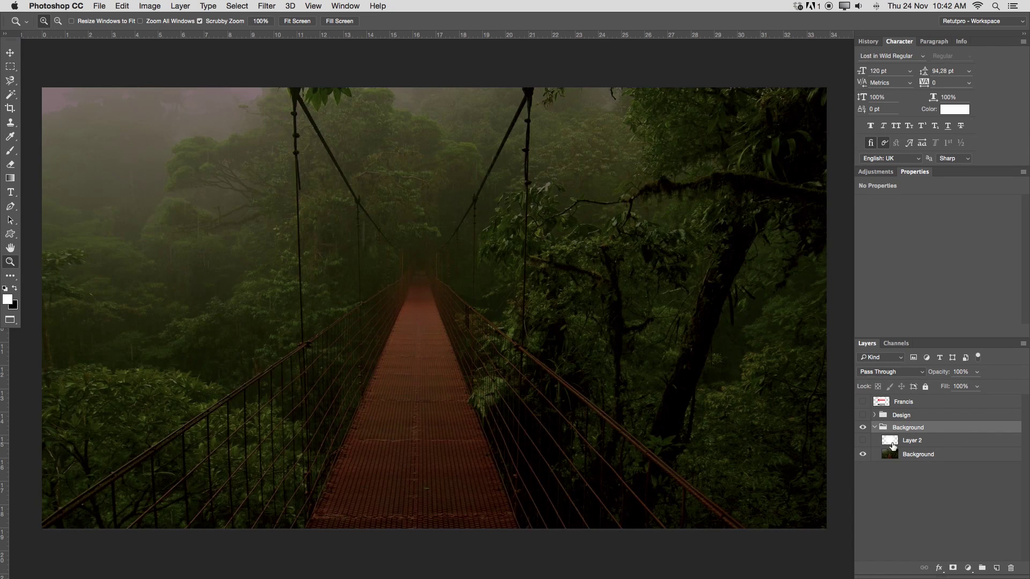
# - Compare the 15% white haze Layer 2 on and off with the logo shown, then hide it
pyautogui.click(882, 445)
pyautogui.click(863, 441)
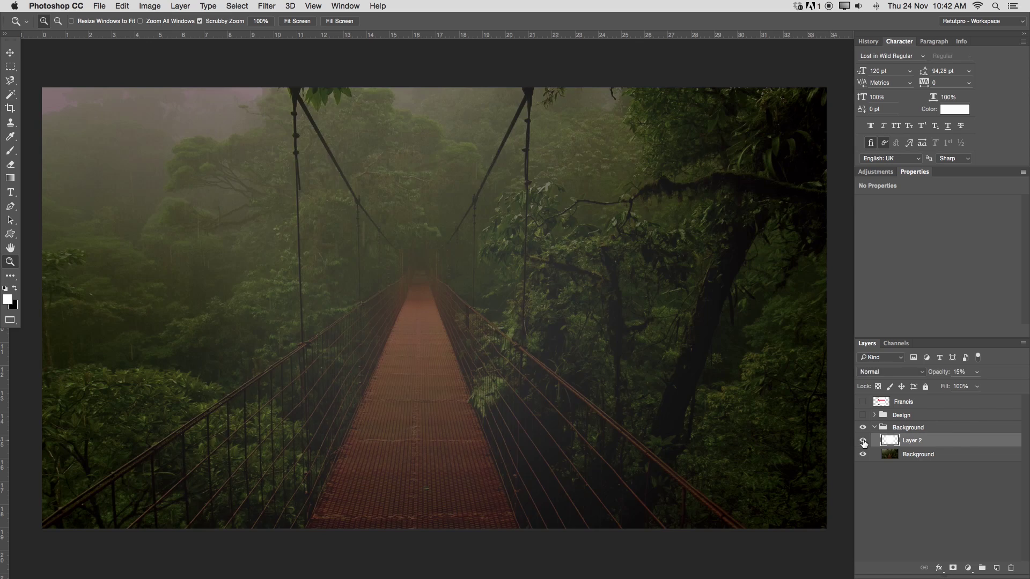
pyautogui.click(863, 441)
pyautogui.click(862, 441)
pyautogui.click(862, 441)
pyautogui.click(863, 441)
pyautogui.click(862, 415)
pyautogui.click(862, 415)
pyautogui.click(863, 415)
pyautogui.click(863, 440)
pyautogui.click(863, 441)
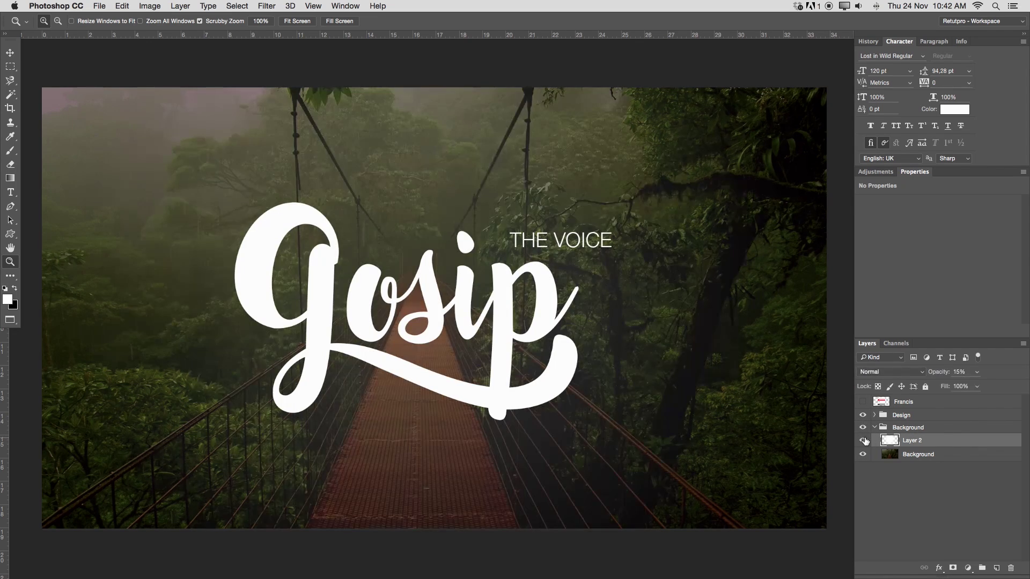
pyautogui.click(863, 441)
pyautogui.click(863, 441)
pyautogui.click(862, 440)
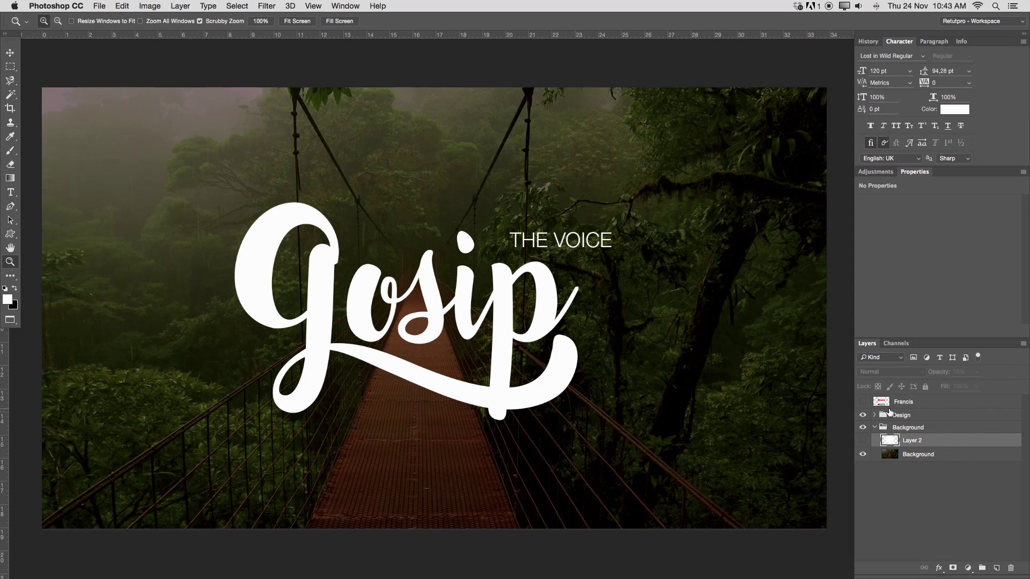
# - Show the font-preview screenshot and compare the scene with the Design and Background groups toggled
pyautogui.click(862, 402)
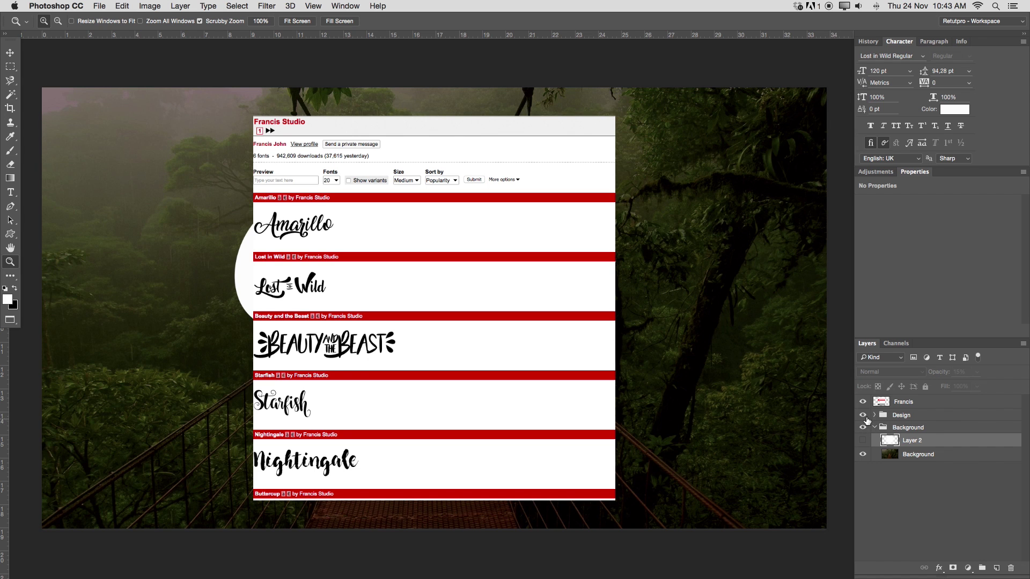
pyautogui.click(863, 416)
pyautogui.click(863, 427)
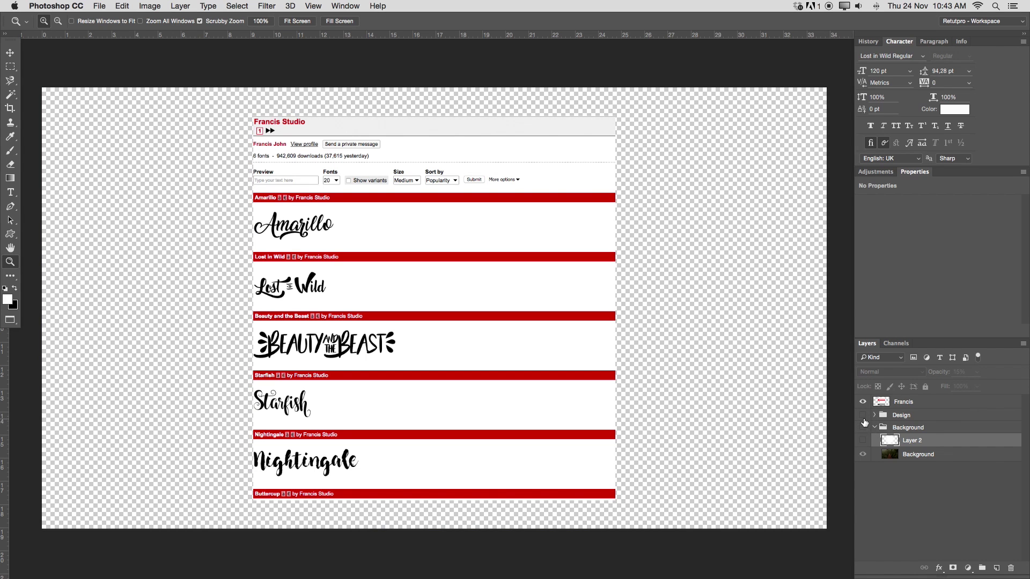
pyautogui.click(862, 415)
pyautogui.click(862, 427)
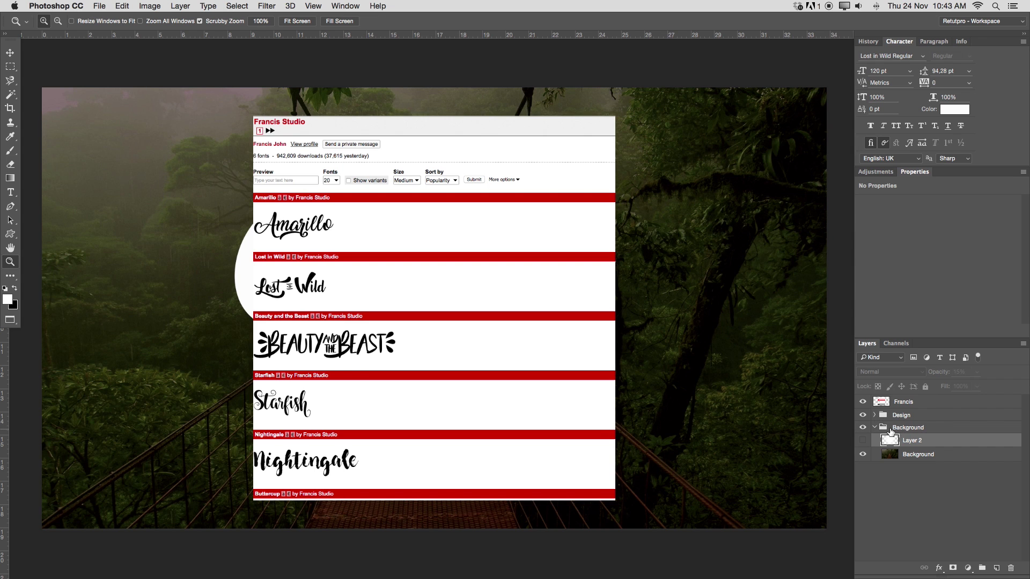
# - Cancel the Background group's Layer Style, undo to restore the Gosip text layer, and hide the font preview
pyautogui.click(875, 427)
pyautogui.doubleClick(875, 427)
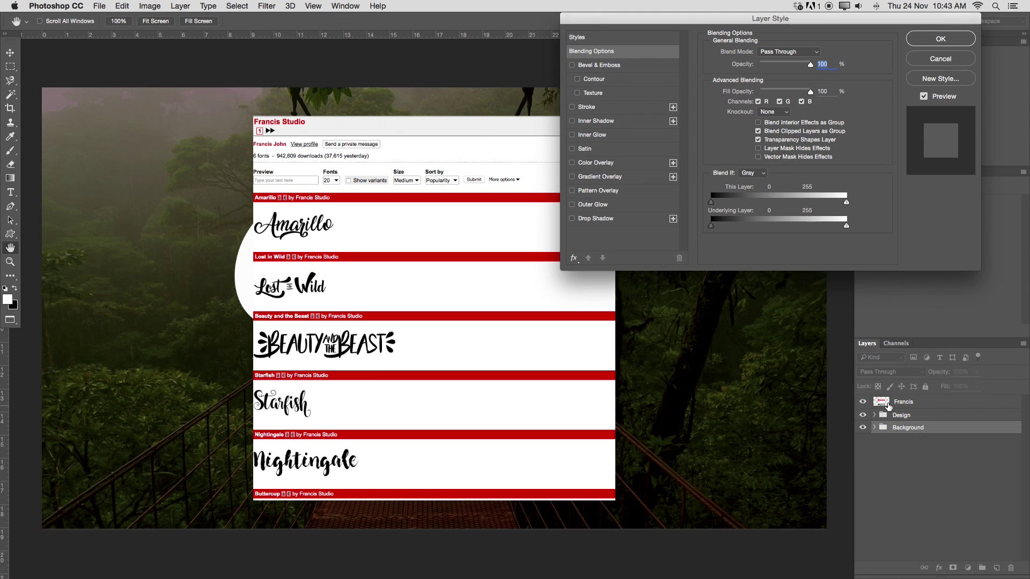
pyautogui.press('Escape')
pyautogui.hotkey('ctrl', 'z')
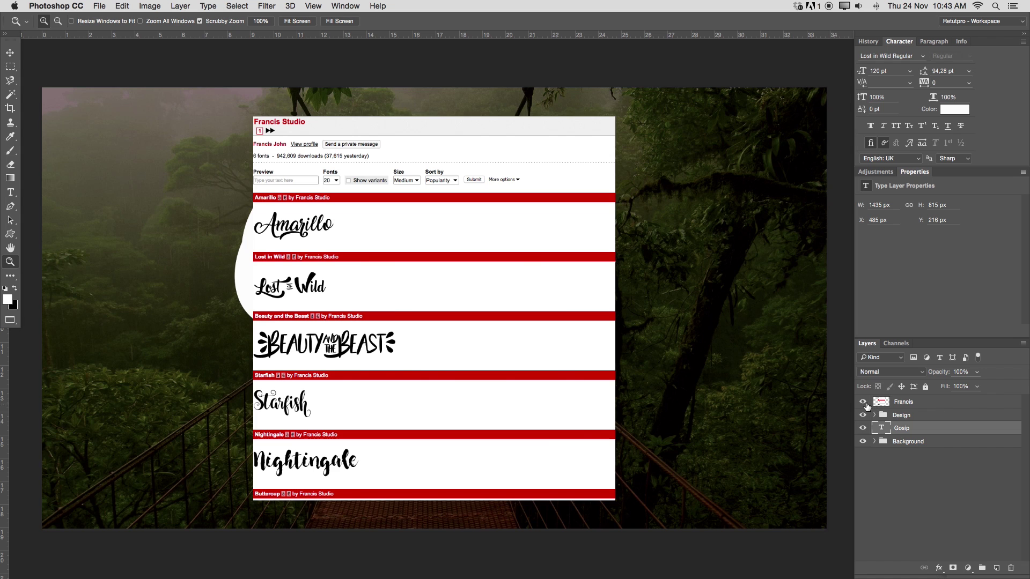
pyautogui.click(862, 403)
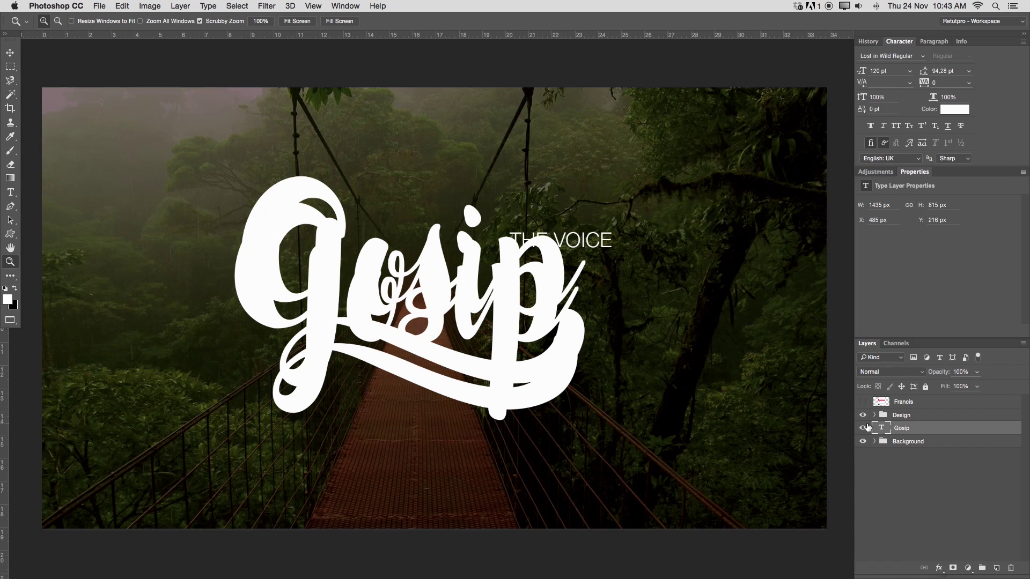
pyautogui.click(863, 428)
# - Hide the Design group and Gosip text layer, then select the haze Layer 2 in Background
pyautogui.click(862, 415)
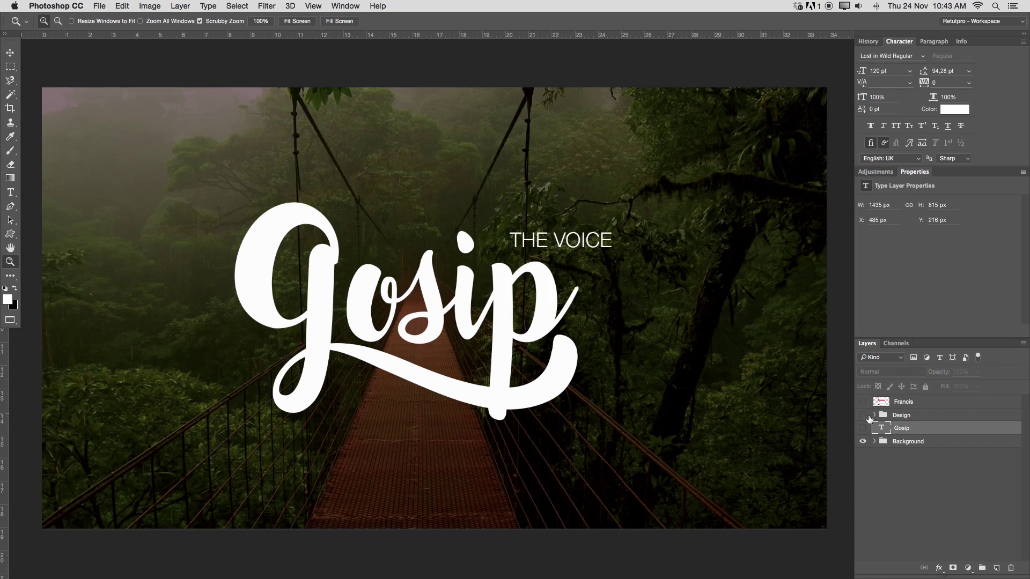
pyautogui.click(925, 417)
pyautogui.click(874, 441)
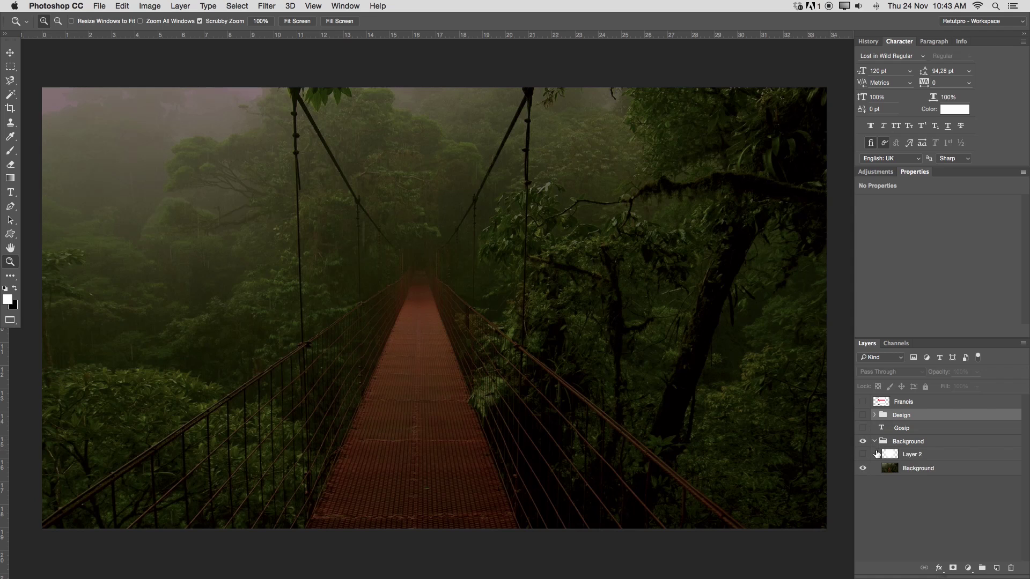
pyautogui.click(896, 454)
pyautogui.click(874, 441)
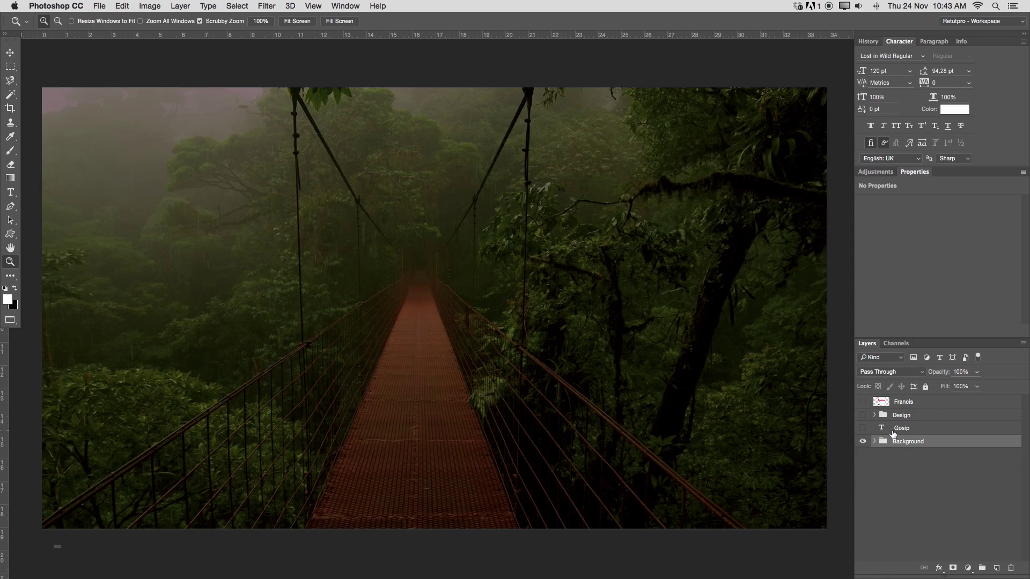
# - Type 'gosip' in a large text box over the photo with letter spacing 0
pyautogui.press('t')
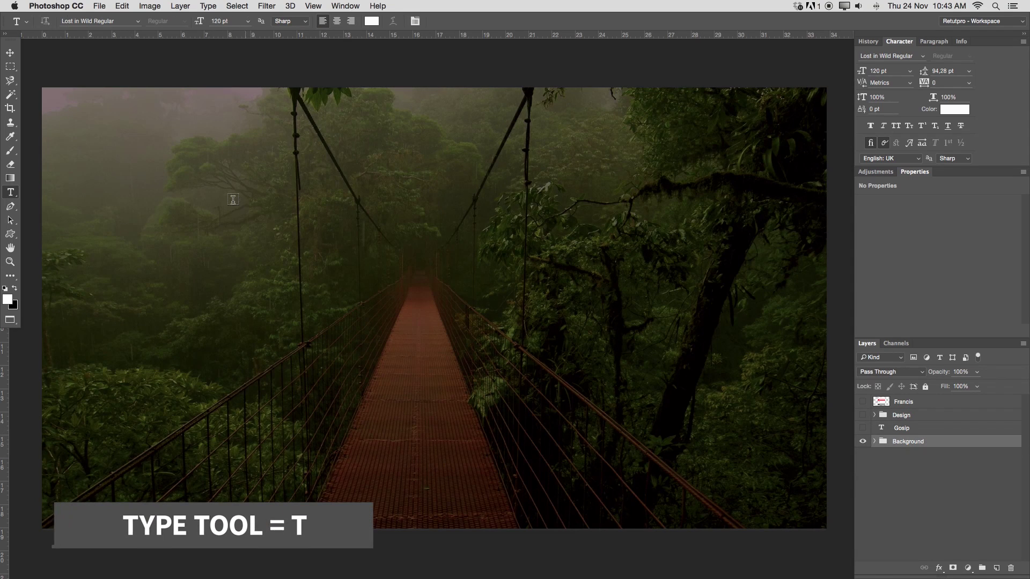
pyautogui.moveTo(137, 159); pyautogui.dragTo(745, 477)
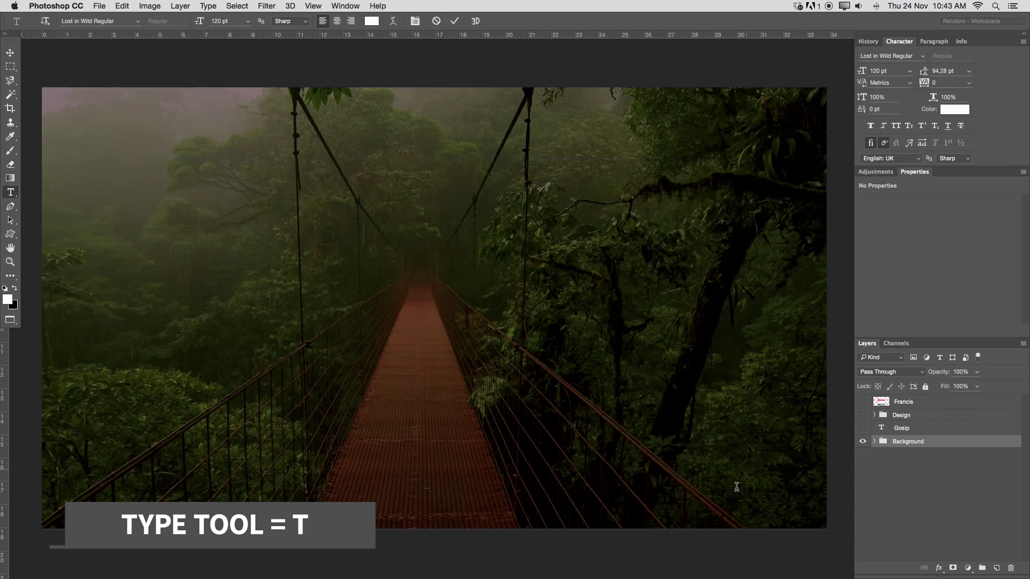
pyautogui.write('g')
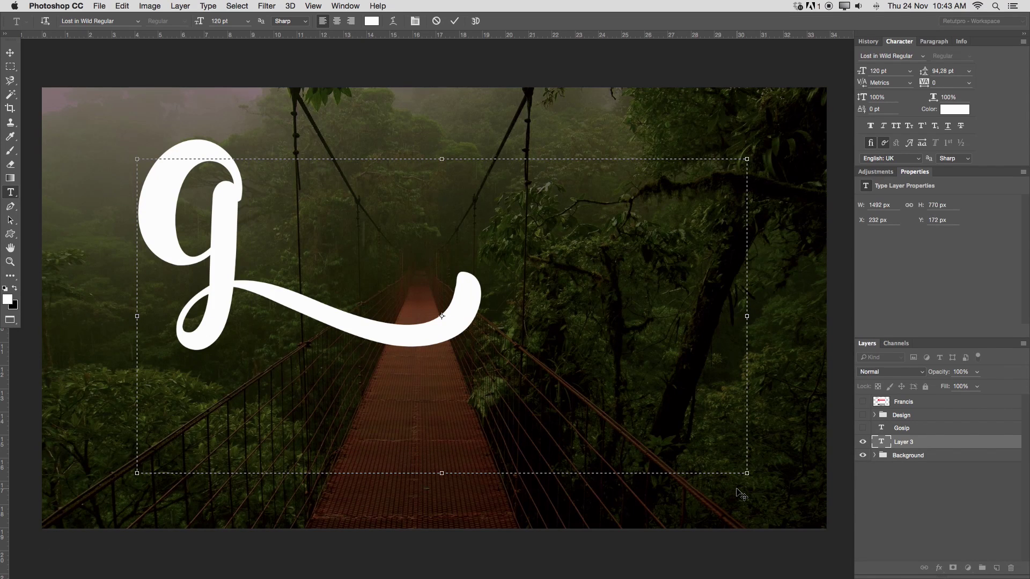
pyautogui.write('osip')
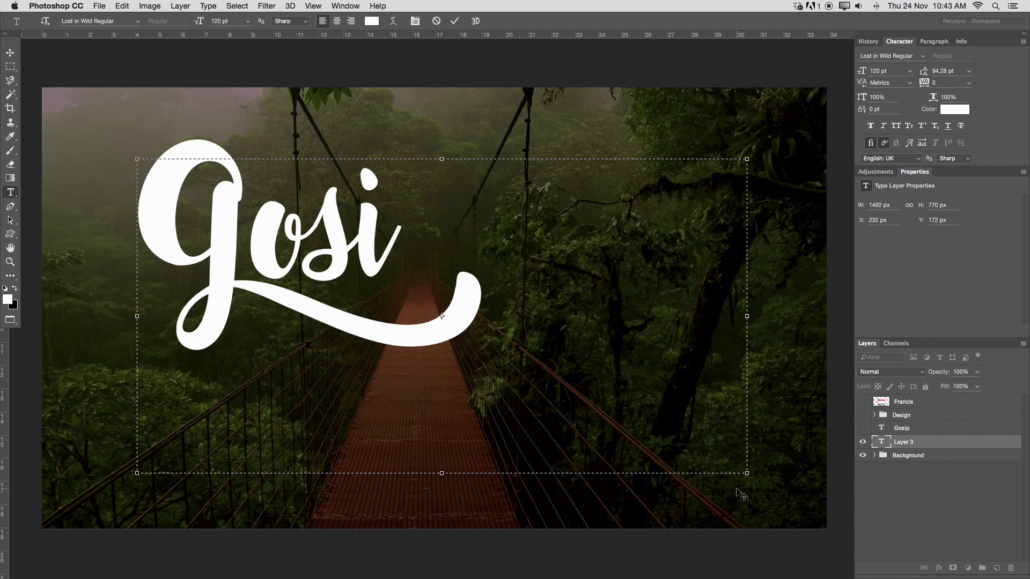
pyautogui.press('super+a')
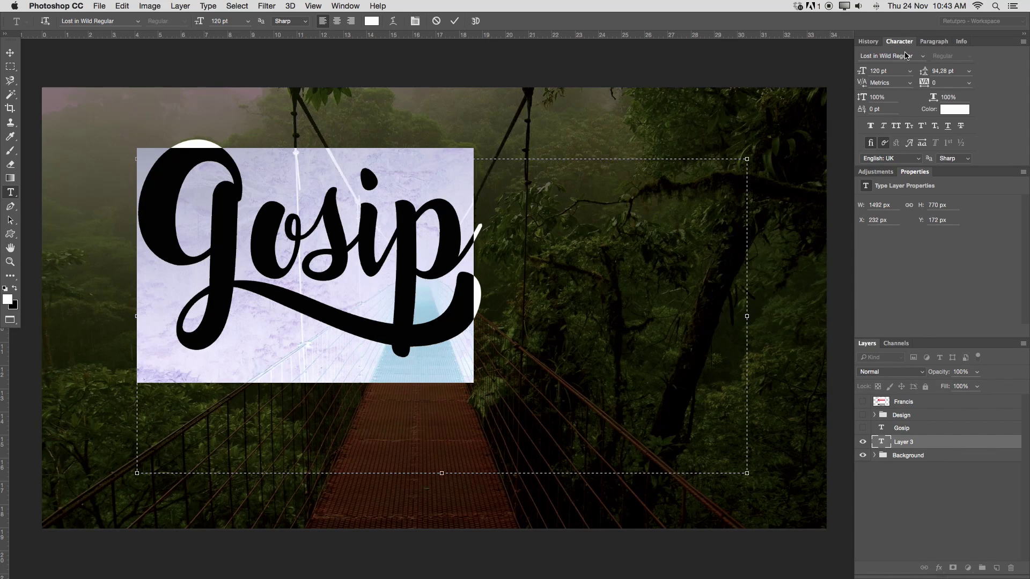
pyautogui.click(932, 83)
pyautogui.moveTo(929, 82); pyautogui.dragTo(923, 82)
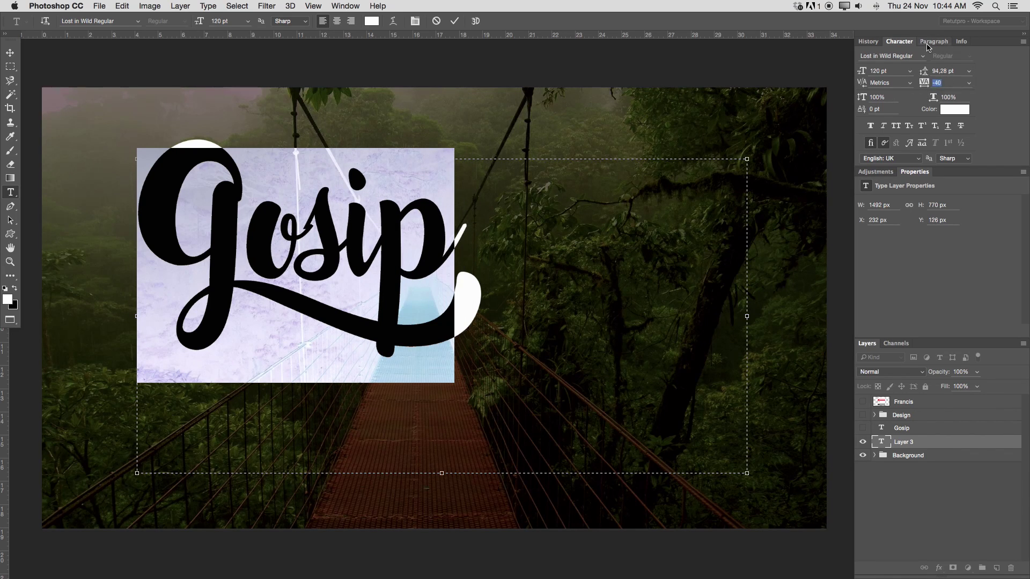
pyautogui.write('0')
pyautogui.press('Return')
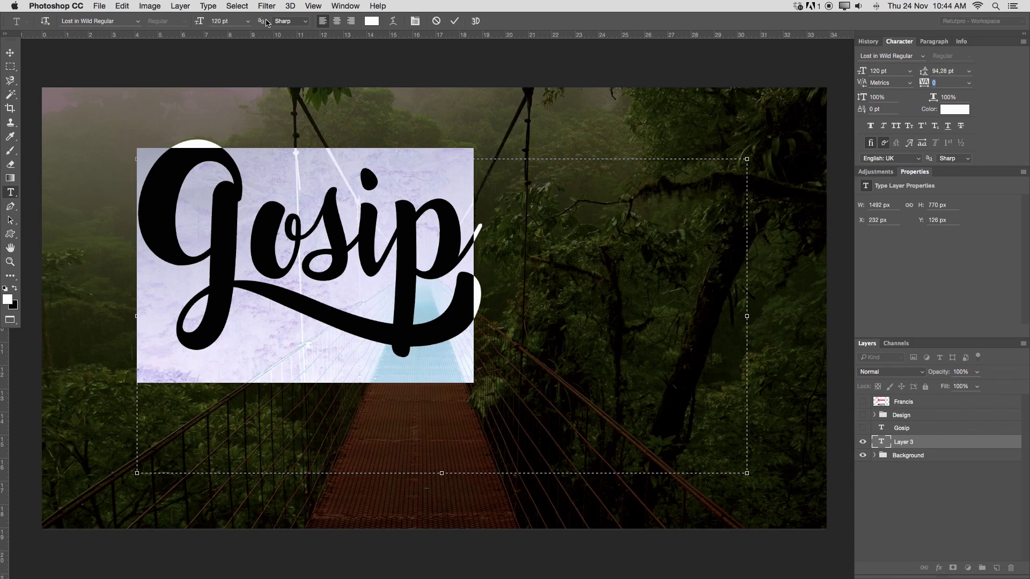
# - Set the Gosip text colour to white ffffff and check its font, Lost in Wild Regular
pyautogui.click(371, 21)
pyautogui.moveTo(778, 252); pyautogui.dragTo(663, 159)
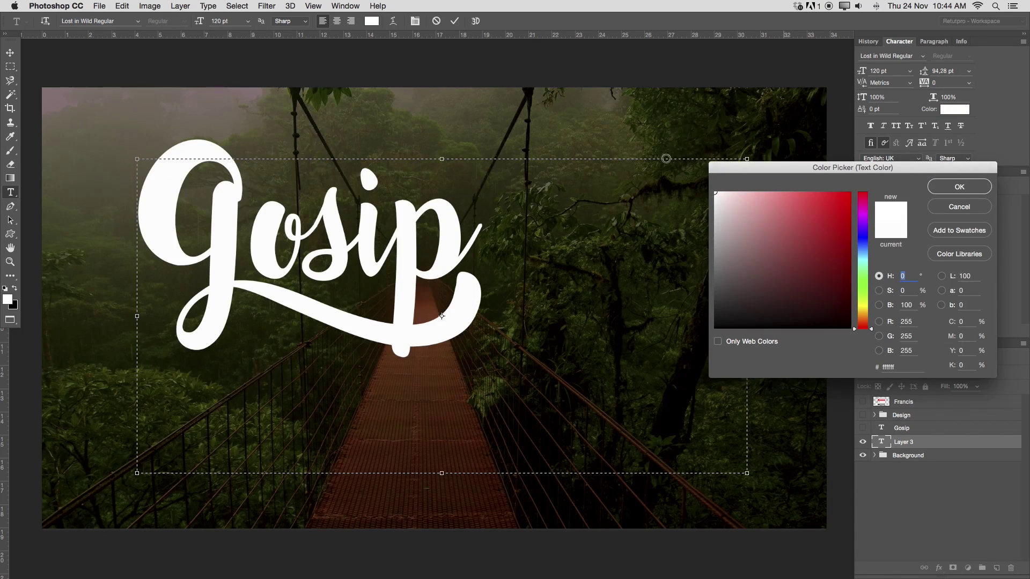
pyautogui.click(979, 188)
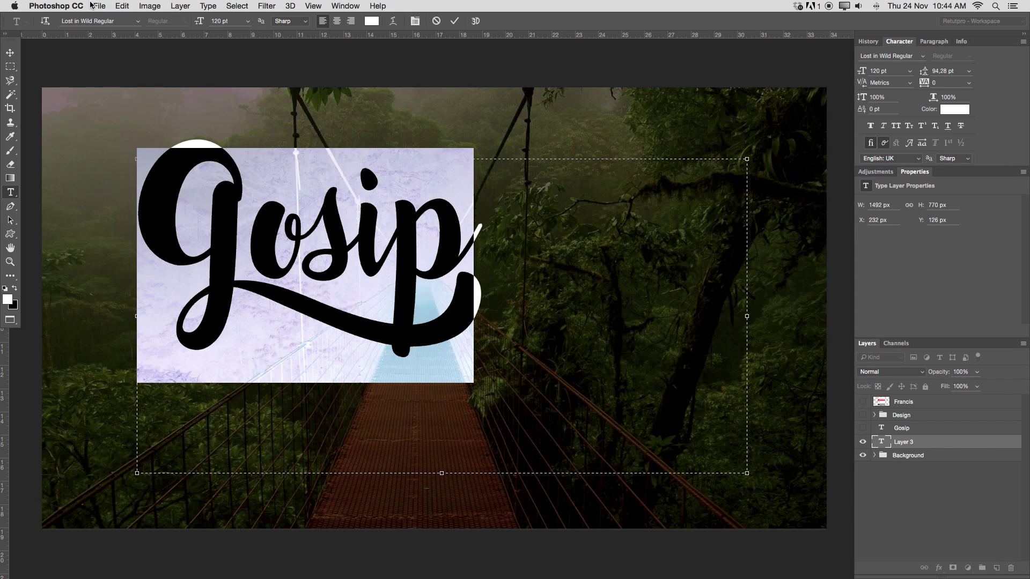
pyautogui.click(126, 21)
# - Commit the white Gosip text and zoom out to see the whole photo
pyautogui.click(454, 22)
pyautogui.press('z')
pyautogui.moveTo(418, 245); pyautogui.dragTo(36, 66)
# - Move Gosip to the centre of the photo, nudging it slightly up and left
pyautogui.press('v')
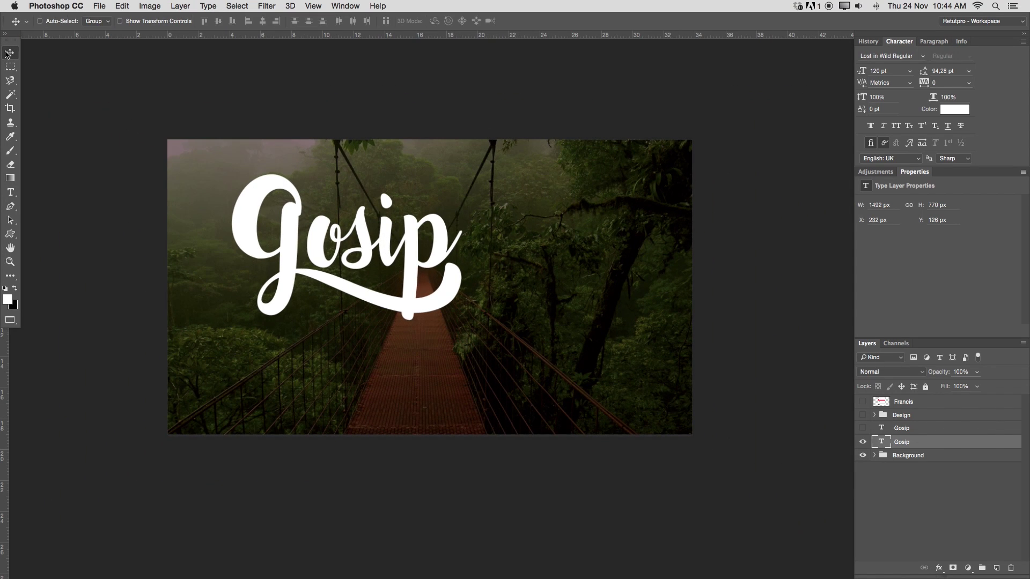
pyautogui.moveTo(354, 221); pyautogui.dragTo(421, 254)
pyautogui.press('Left')
pyautogui.press('Left')
pyautogui.press('Up')
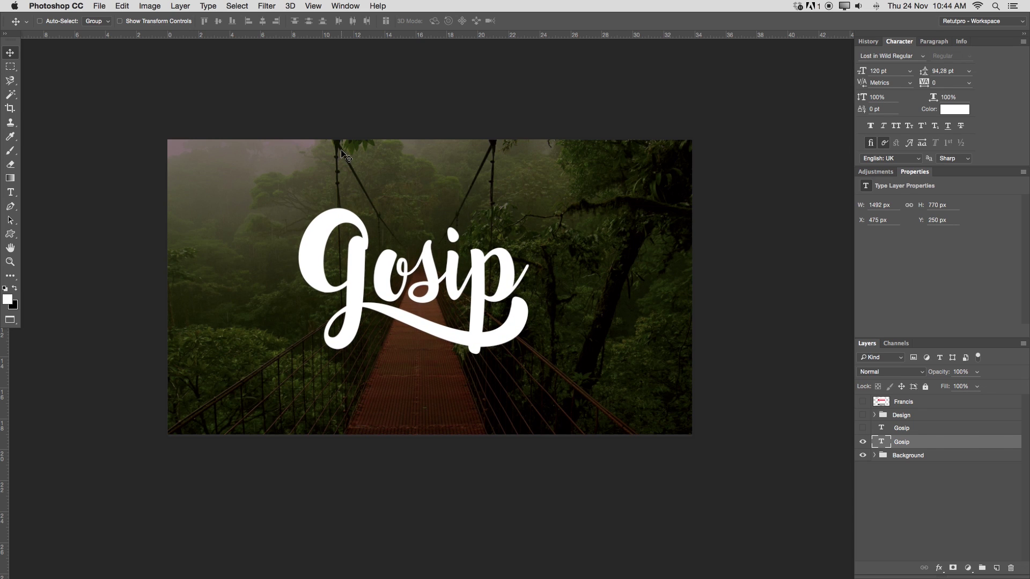
pyautogui.click(321, 4)
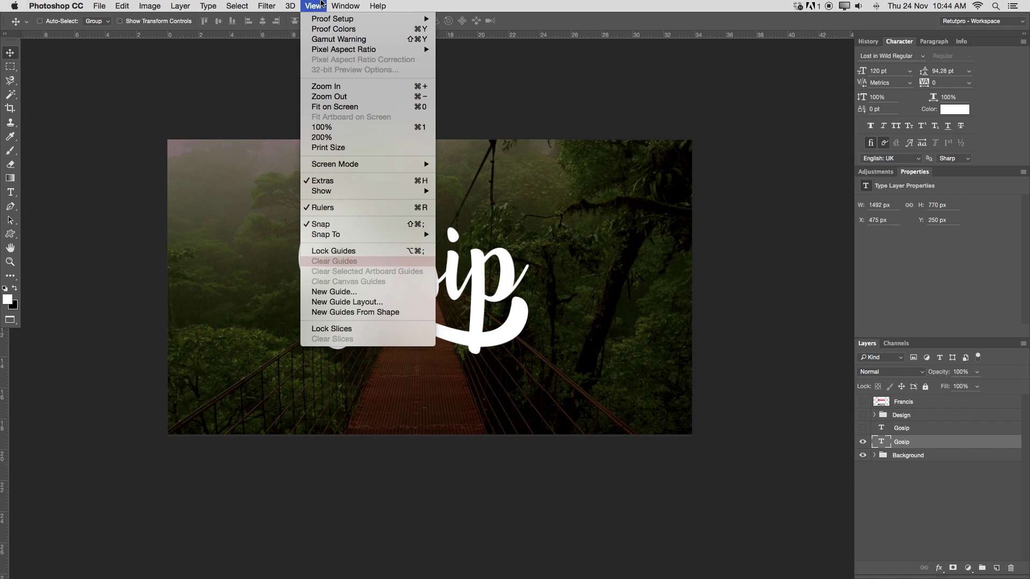
pyautogui.click(334, 293)
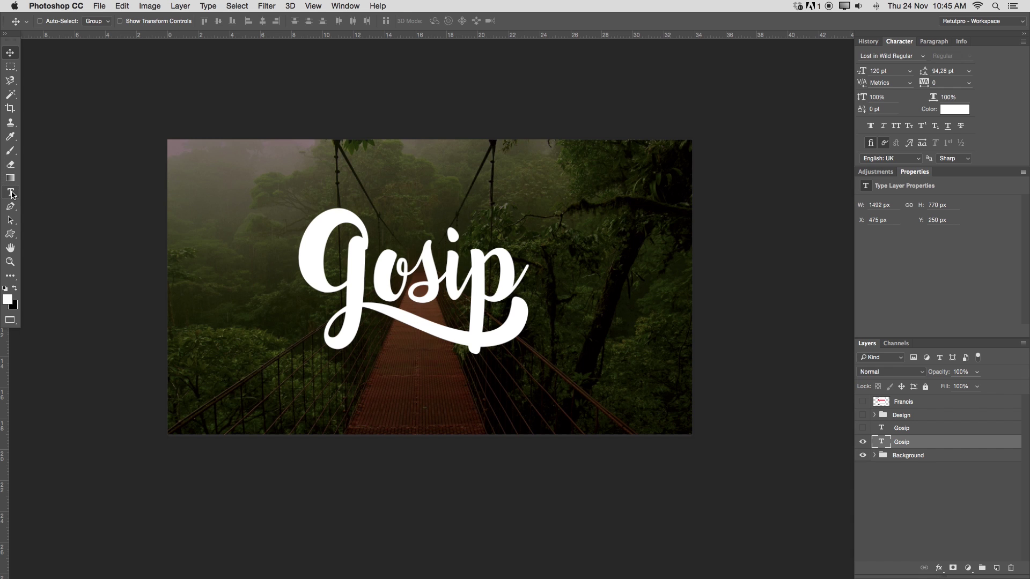
pyautogui.click(12, 195)
# - Add a THE VOICE text box above the right of Gosip at about 27 pt, fixing its spelling
pyautogui.moveTo(477, 178); pyautogui.dragTo(658, 226)
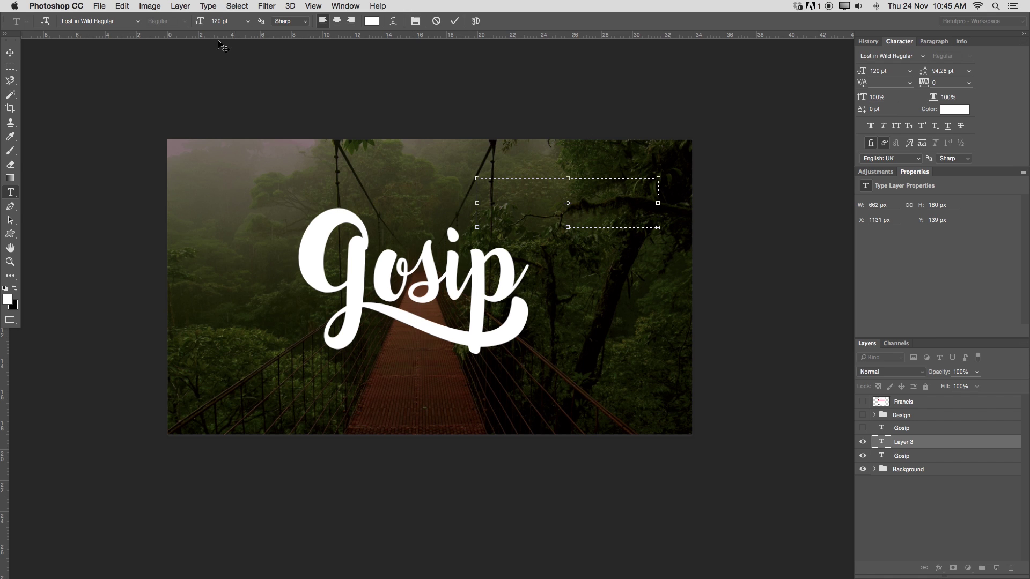
pyautogui.moveTo(201, 23); pyautogui.dragTo(377, 114)
pyautogui.click(226, 20)
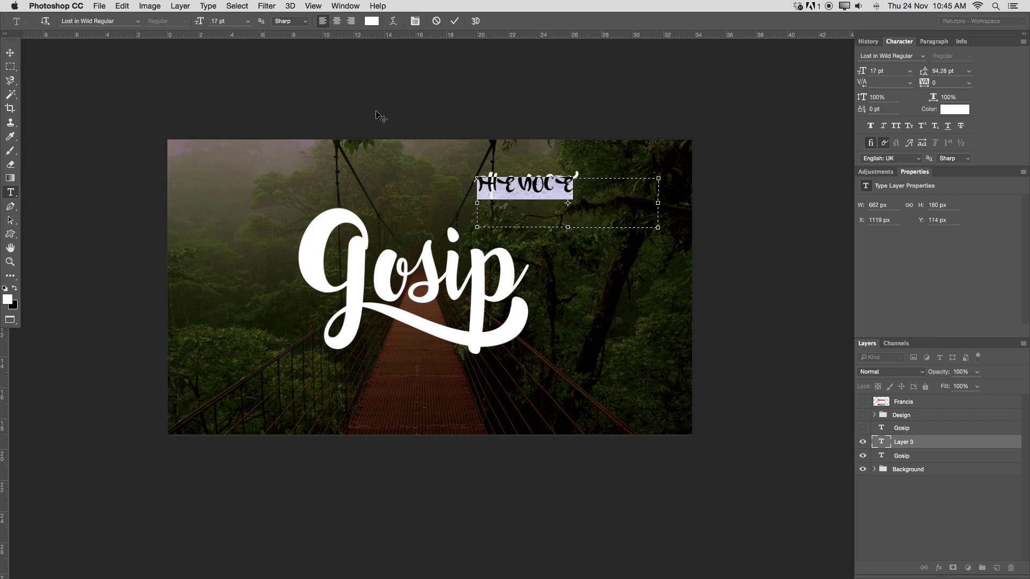
pyautogui.click(546, 185)
pyautogui.press('BackSpace')
pyautogui.press('BackSpace')
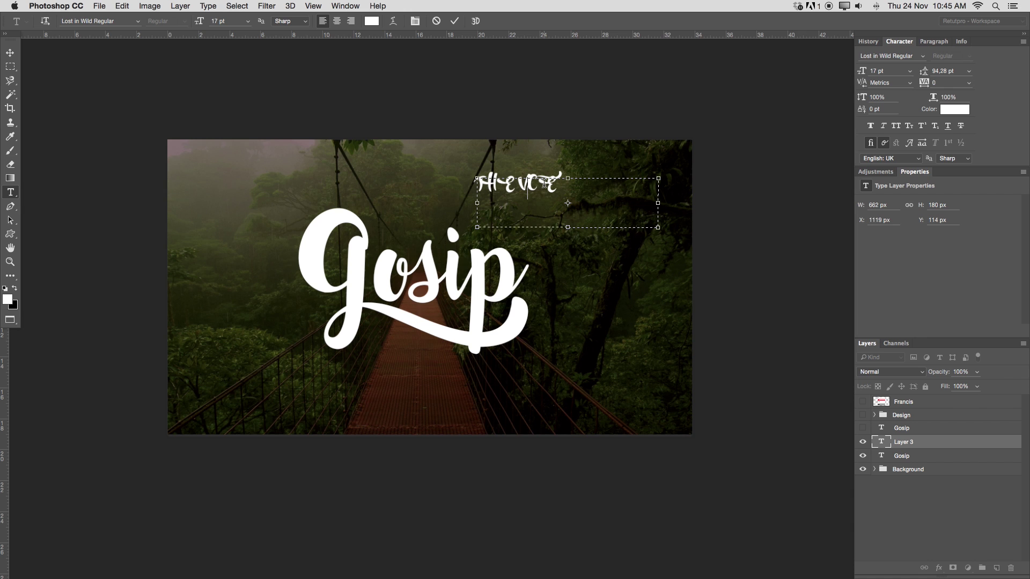
pyautogui.write('OI')
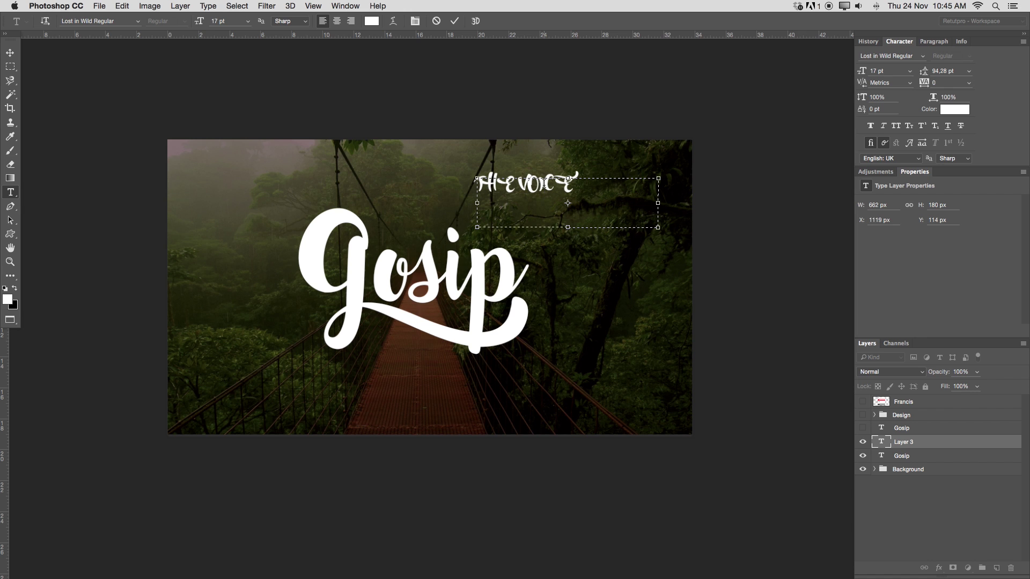
# - Set THE VOICE to Helvetica Neue Light at 25 pt and commit it
pyautogui.press('super+a')
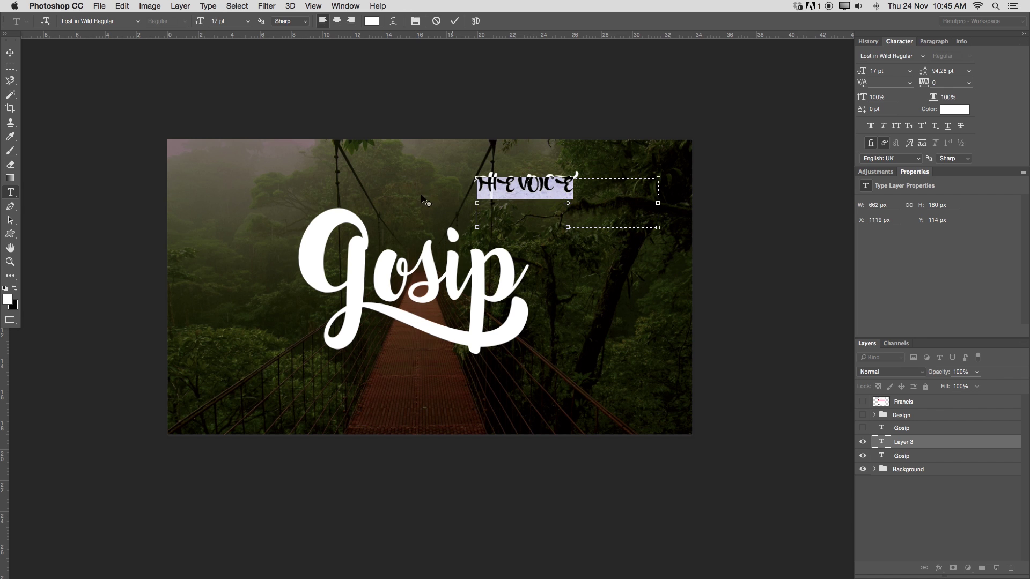
pyautogui.click(139, 22)
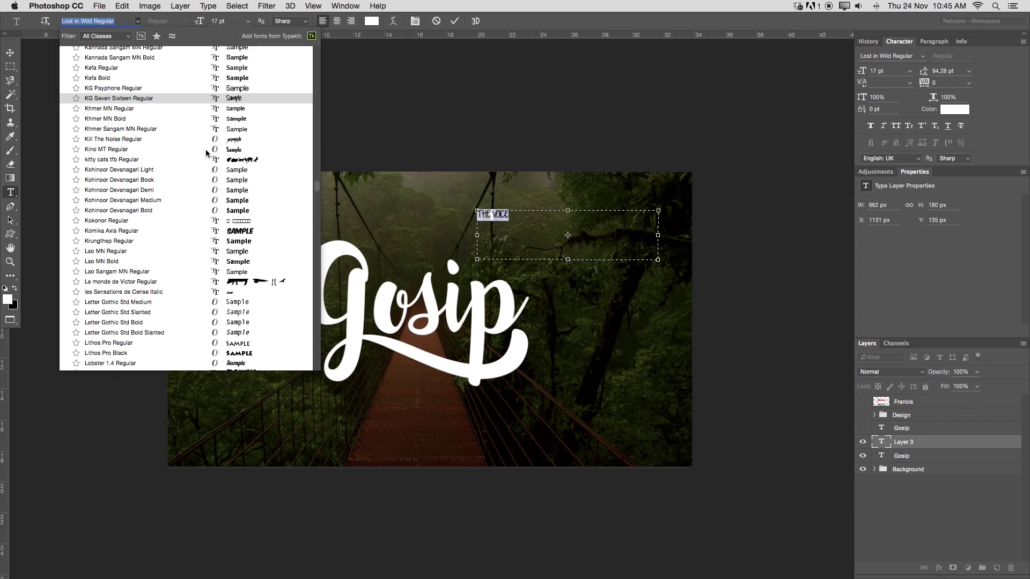
pyautogui.scroll(20, 206, 154)
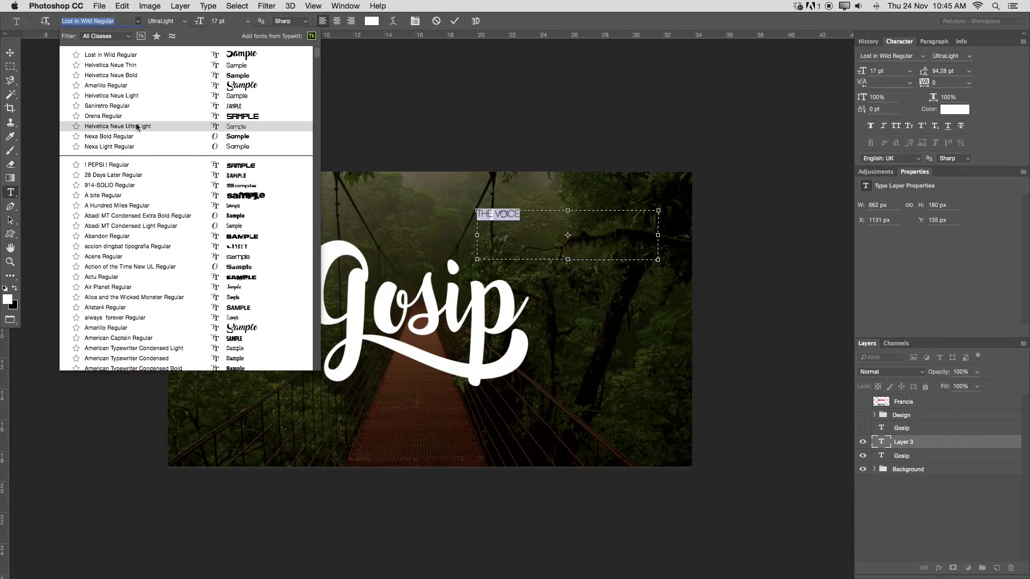
pyautogui.click(150, 96)
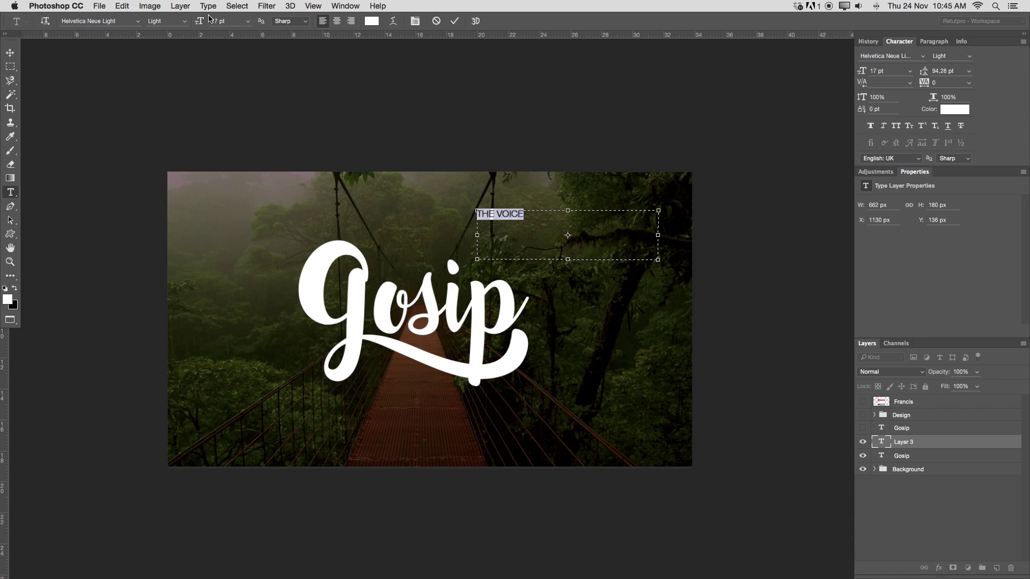
pyautogui.moveTo(199, 22); pyautogui.dragTo(205, 22)
pyautogui.write('2')
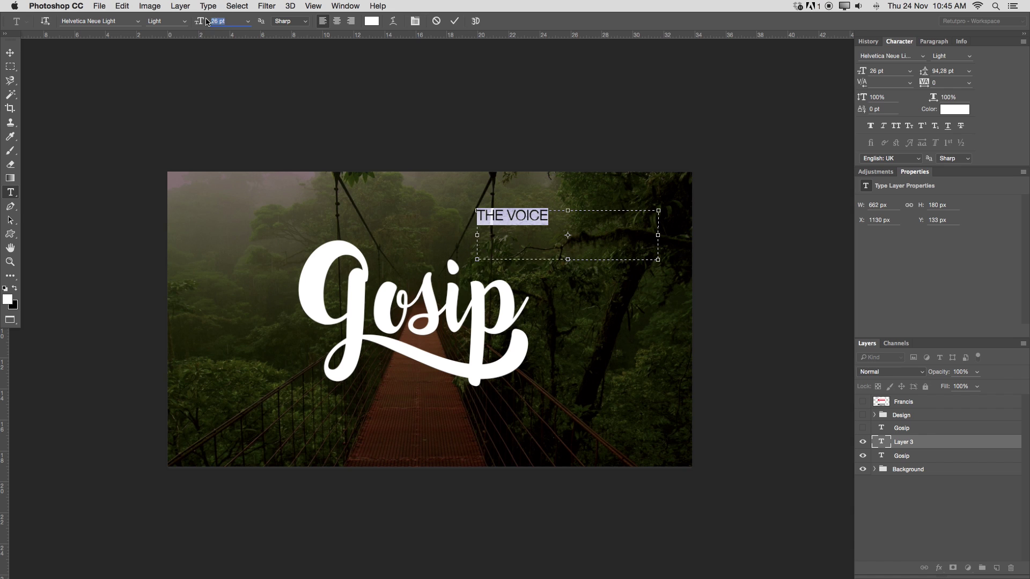
pyautogui.write('5')
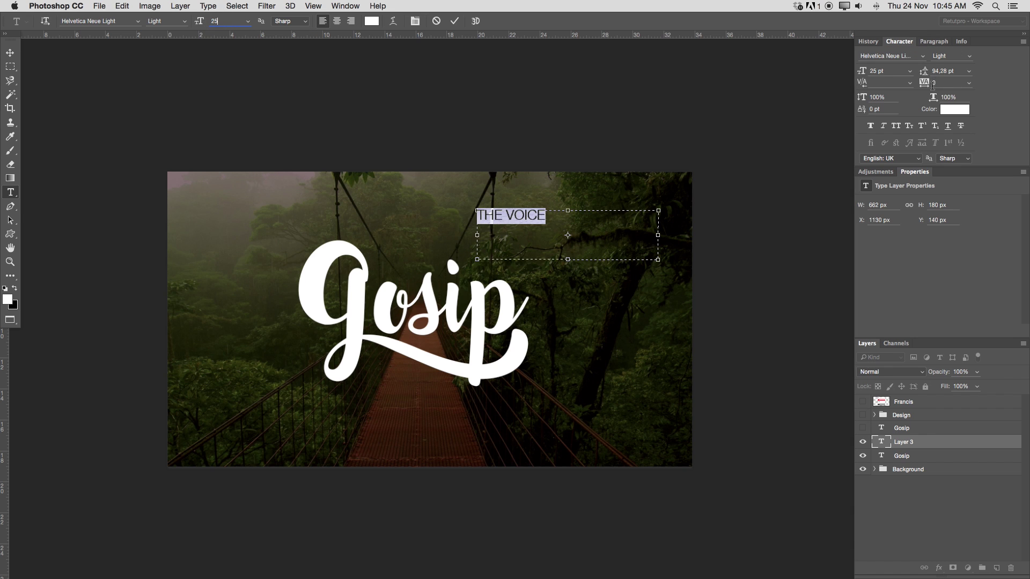
pyautogui.click(454, 21)
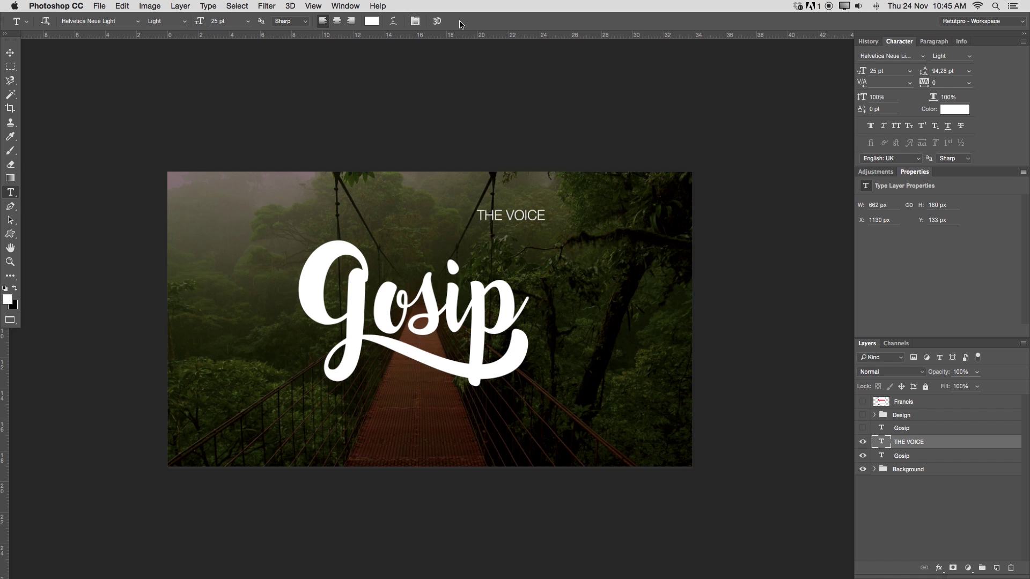
# - Move THE VOICE just above Gosip's right end (X 1103 px, Y 321 px), then zoom out
pyautogui.press('v')
pyautogui.moveTo(520, 225); pyautogui.dragTo(528, 272)
pyautogui.press('Left')
pyautogui.press('Left')
pyautogui.press('Left')
pyautogui.press('Left')
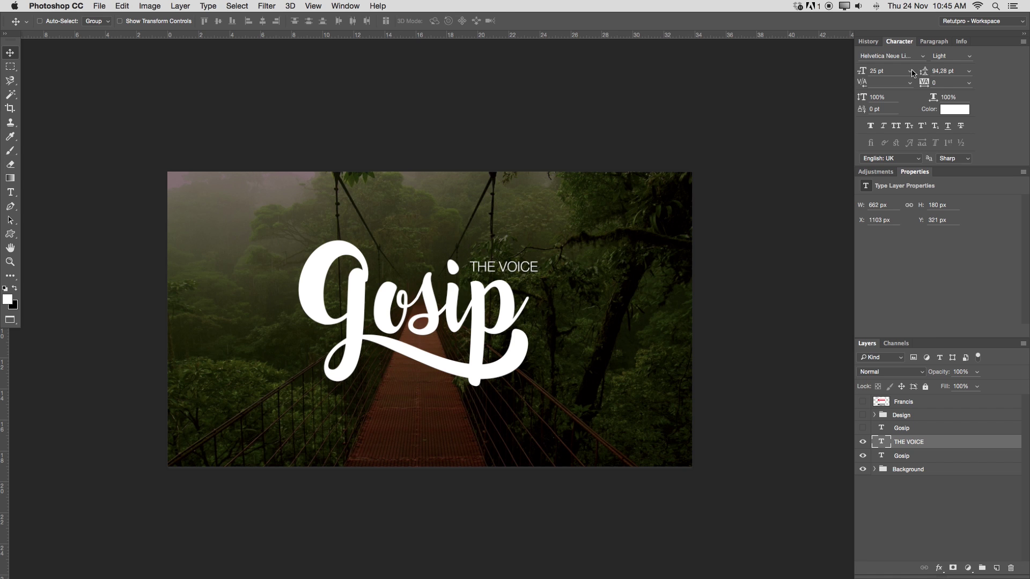
pyautogui.click(345, 6)
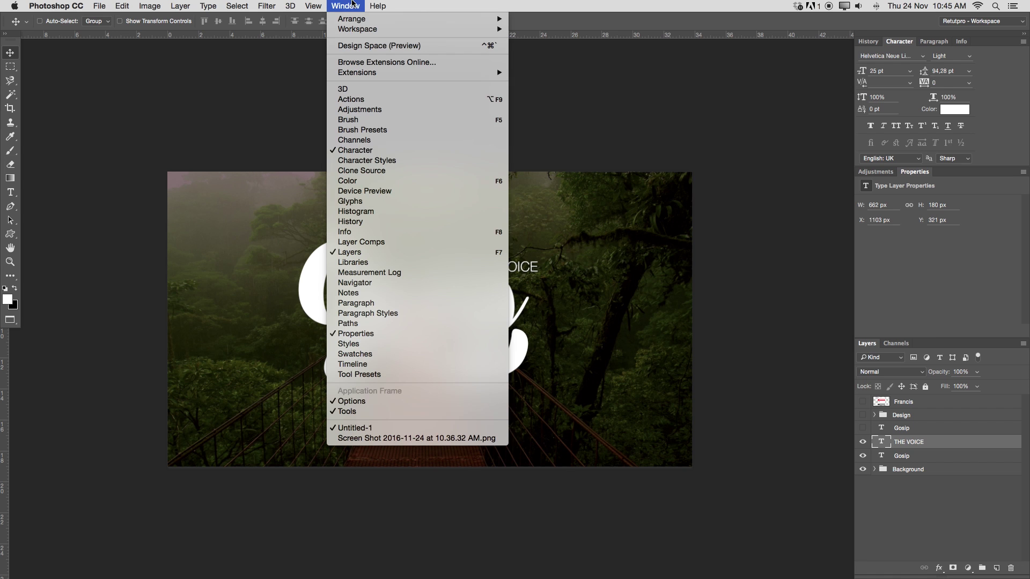
pyautogui.click(358, 153)
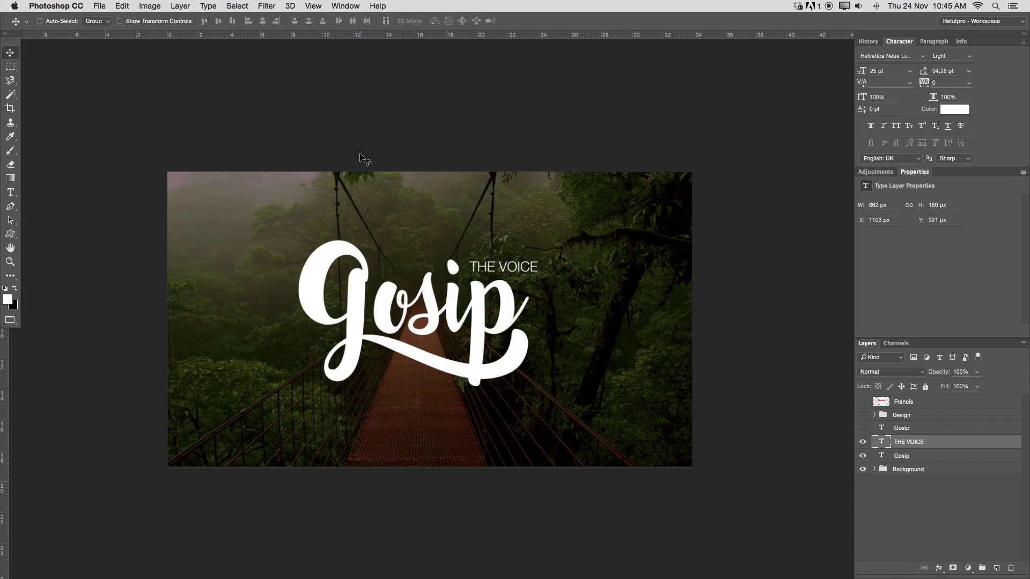
pyautogui.press('z')
pyautogui.keyDown('alt'); pyautogui.click(534, 284); pyautogui.keyUp('alt')
pyautogui.keyDown('alt'); pyautogui.click(533, 284); pyautogui.keyUp('alt')
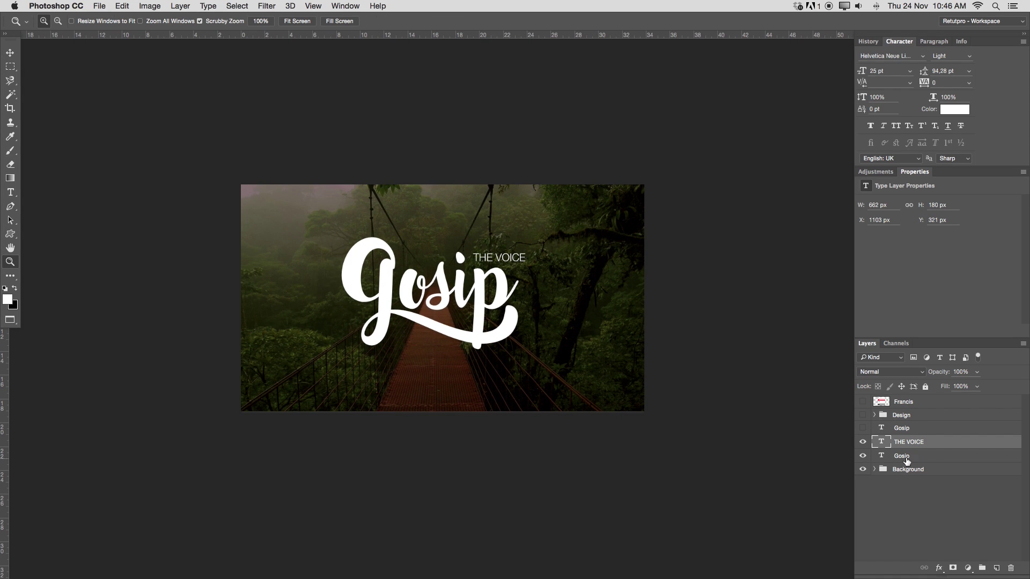
# - Select the Gosip and THE VOICE layers and move them to the top of the stack
pyautogui.keyDown('shift'); pyautogui.click(916, 457); pyautogui.keyUp('shift')
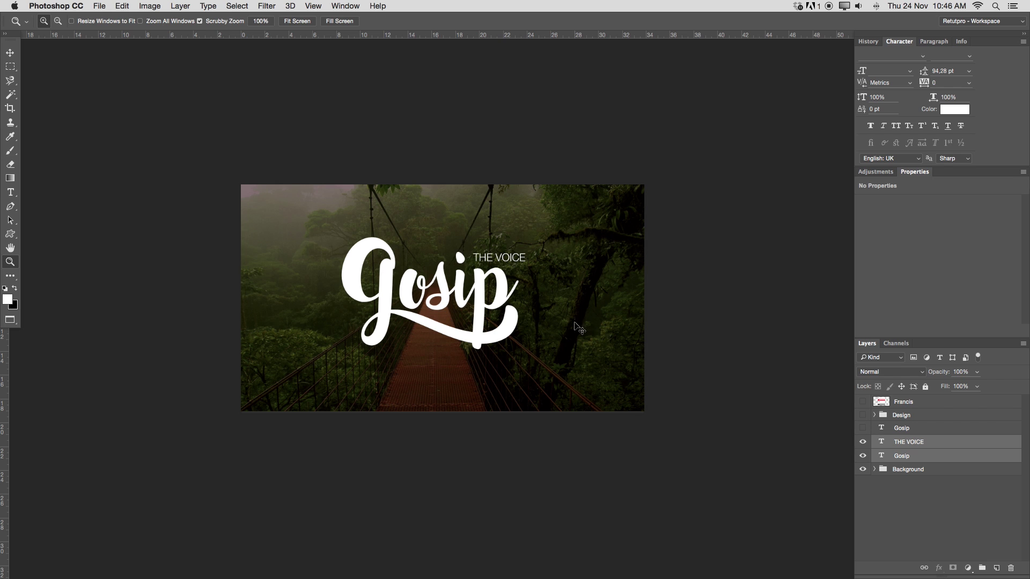
pyautogui.press('v')
pyautogui.moveTo(455, 268); pyautogui.dragTo(456, 270)
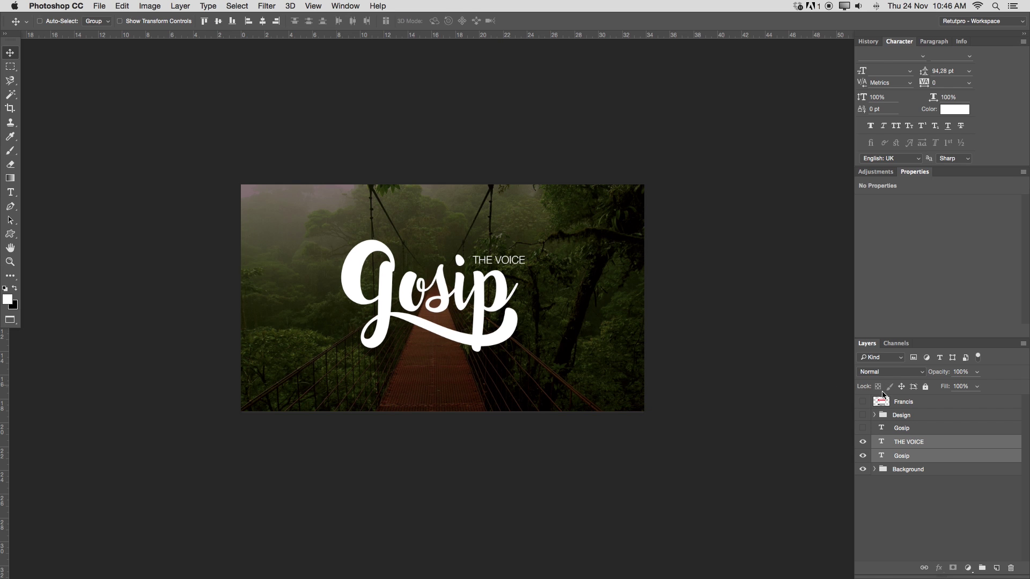
pyautogui.moveTo(888, 436); pyautogui.dragTo(874, 399)
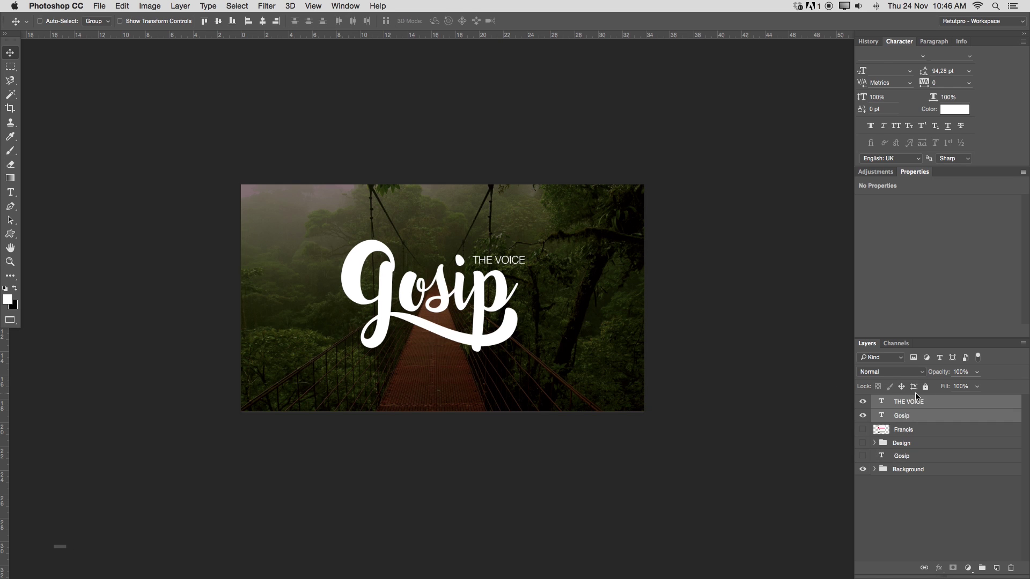
# - Group both text layers as 'Design 2' and move Francis and Design below Background
pyautogui.press('super+g')
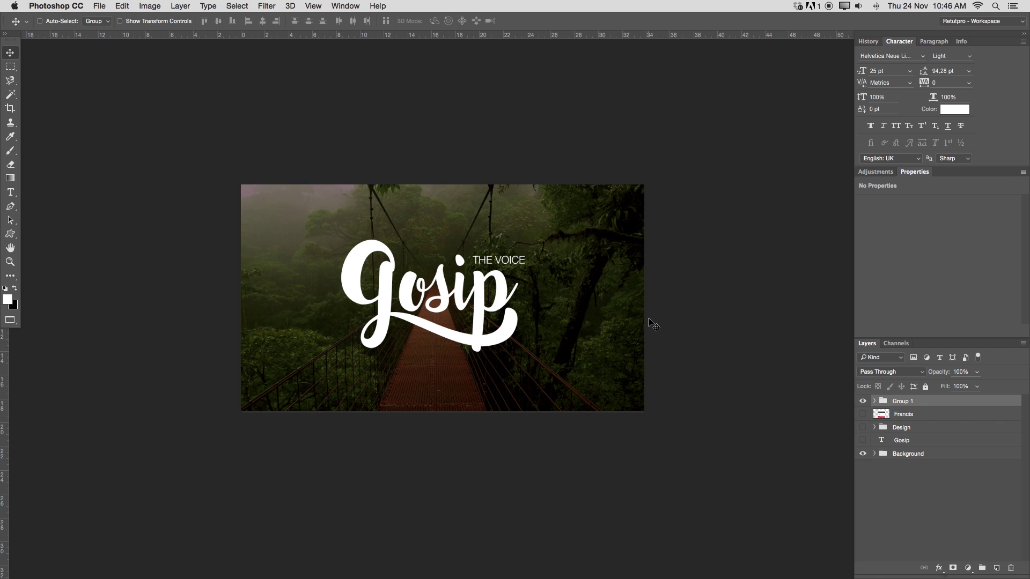
pyautogui.write('dE')
pyautogui.write('sign 2')
pyautogui.press('Return')
pyautogui.moveTo(882, 422); pyautogui.dragTo(882, 460)
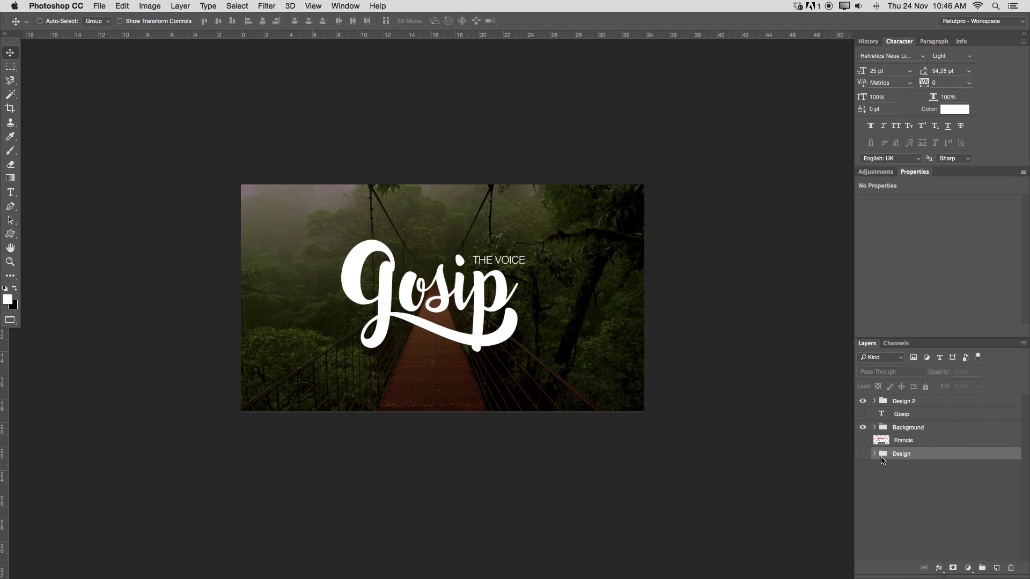
pyautogui.moveTo(892, 418); pyautogui.dragTo(895, 424)
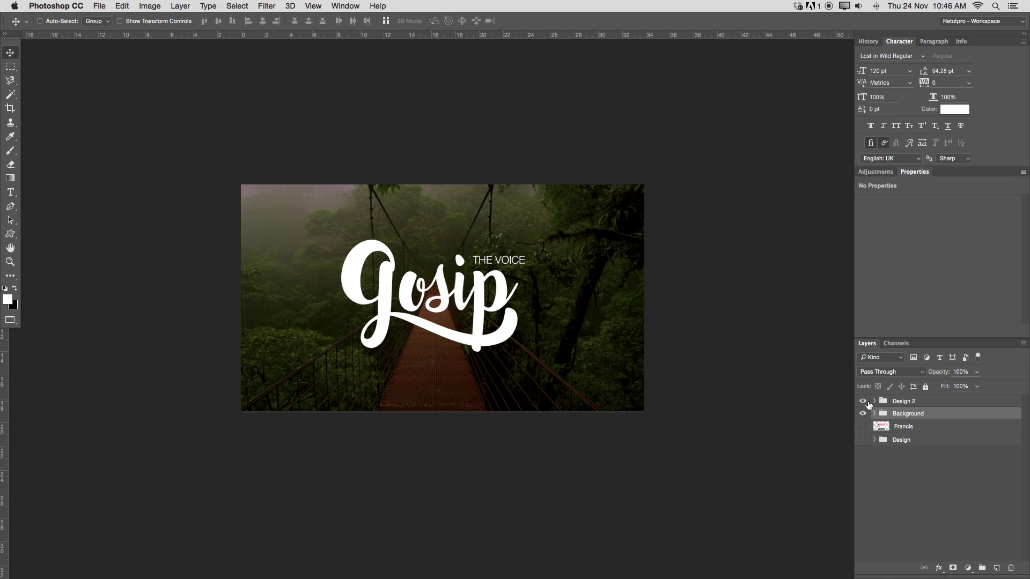
# - Move Design back above Background, show the Design logo, and compare Layer 2's tint on and off
pyautogui.moveTo(882, 441); pyautogui.dragTo(871, 404)
pyautogui.click(863, 401)
pyautogui.click(862, 413)
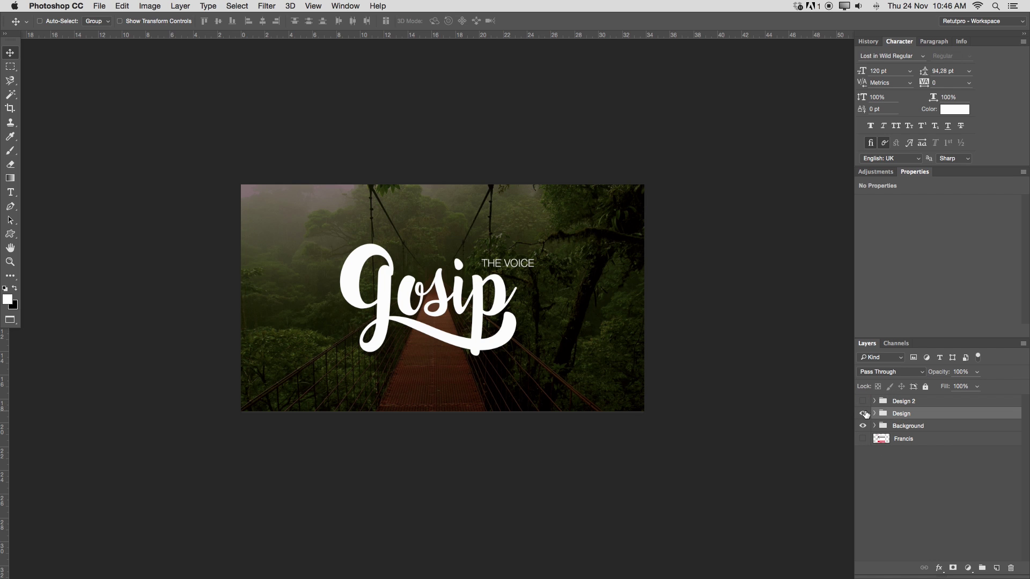
pyautogui.click(875, 426)
pyautogui.click(862, 438)
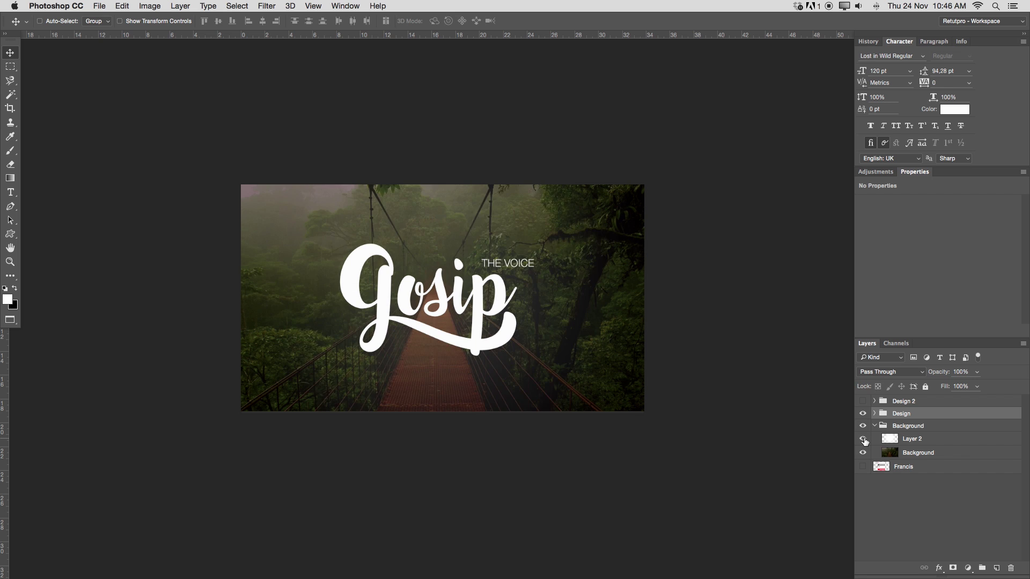
pyautogui.click(863, 439)
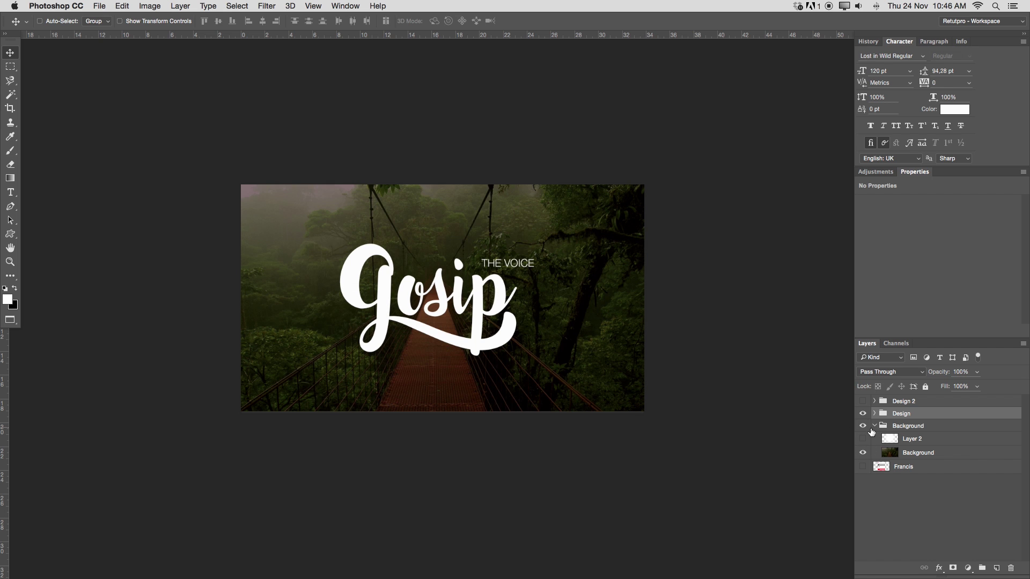
pyautogui.click(862, 438)
# - Compare the Design and Design 2 logos, keep Design 2 visible, and hide Layer 2's tint
pyautogui.click(863, 414)
pyautogui.click(863, 402)
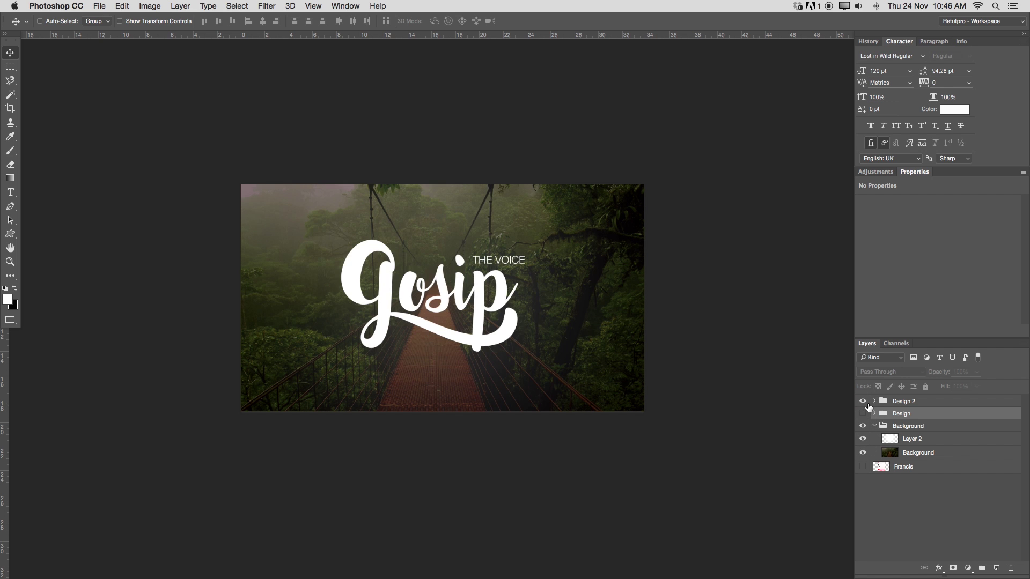
pyautogui.click(863, 401)
pyautogui.click(862, 414)
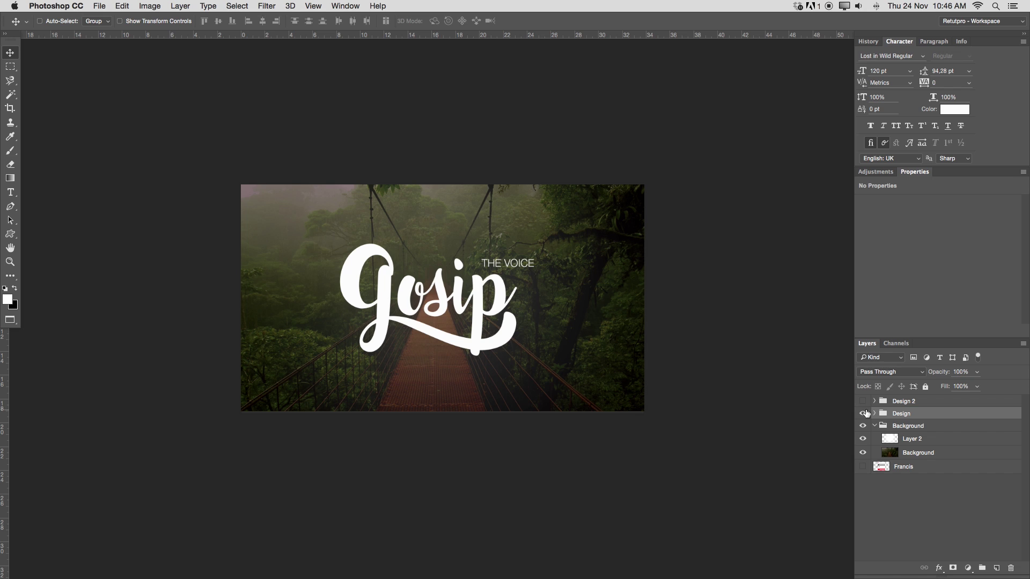
pyautogui.click(863, 413)
pyautogui.click(863, 401)
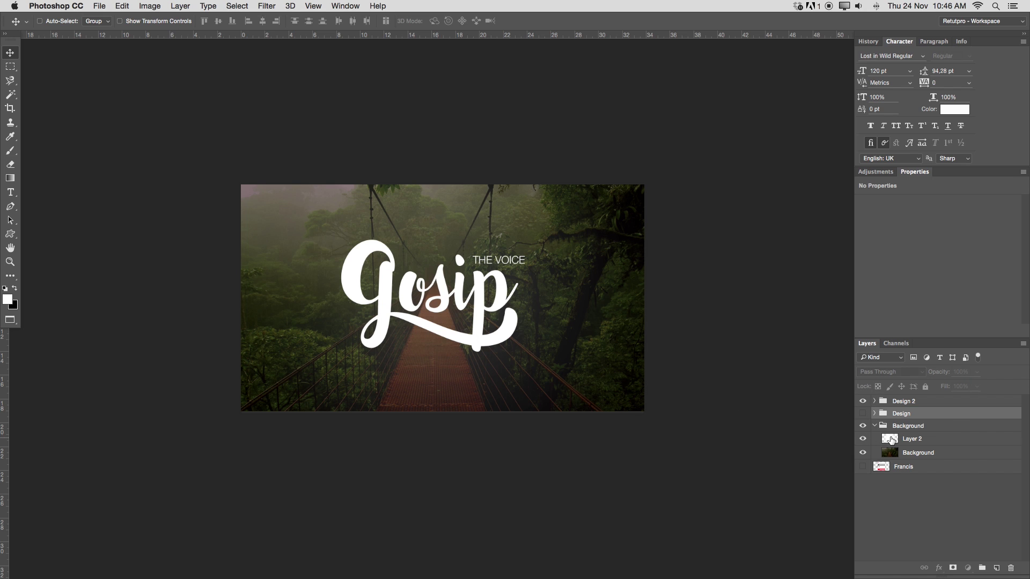
pyautogui.click(891, 440)
pyautogui.click(864, 439)
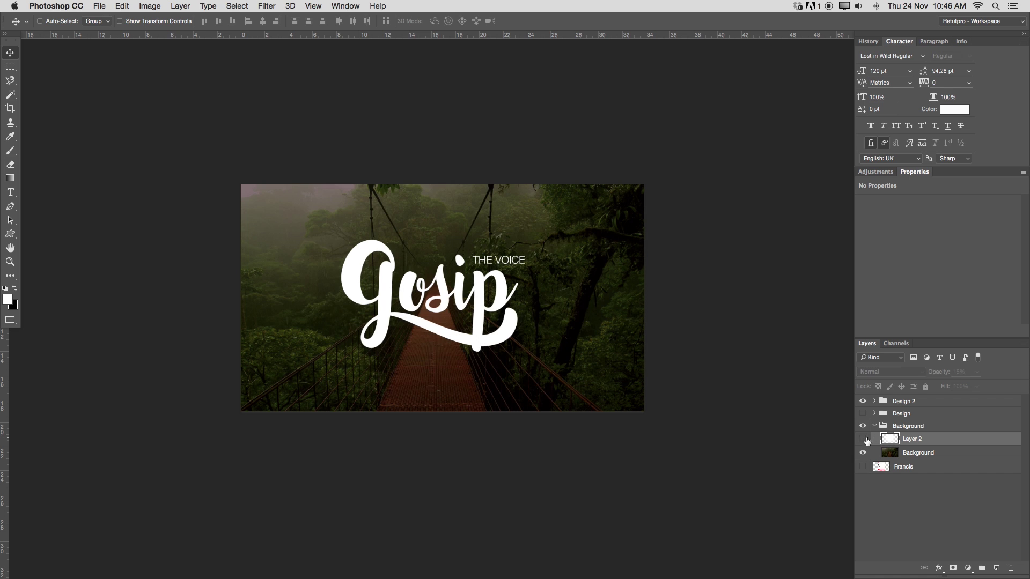
# - Add a new layer and set up a soft-edged brush of about 1177 px
pyautogui.click(995, 567)
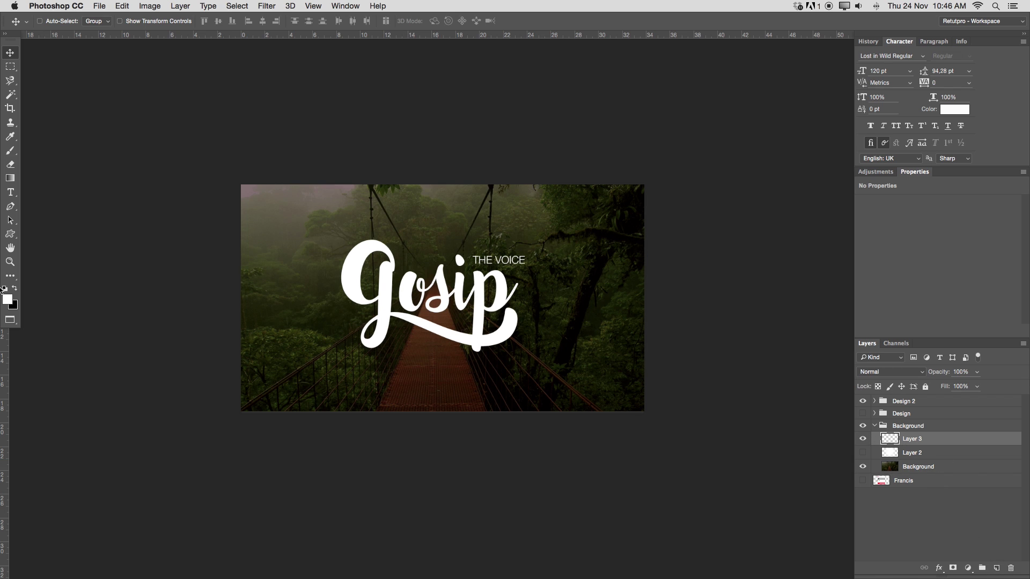
pyautogui.press('b')
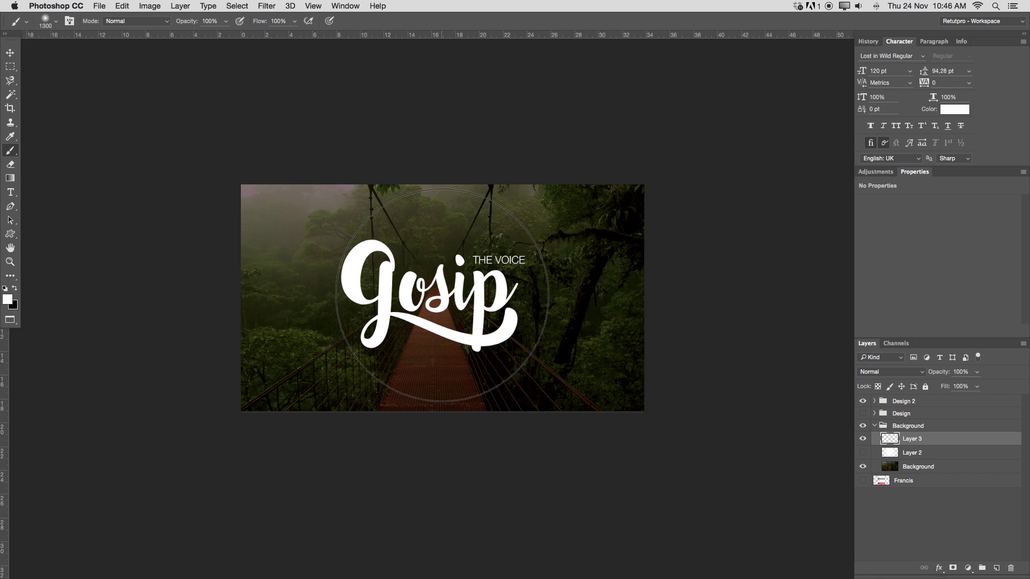
pyautogui.moveTo(405, 296)
pyautogui.mouseDown()
pyautogui.moveTo(382, 281)
pyautogui.moveTo(531, 305)
pyautogui.moveTo(378, 279)
pyautogui.moveTo(422, 177)
pyautogui.moveTo(409, 531)
pyautogui.moveTo(459, 154)
pyautogui.mouseUp()
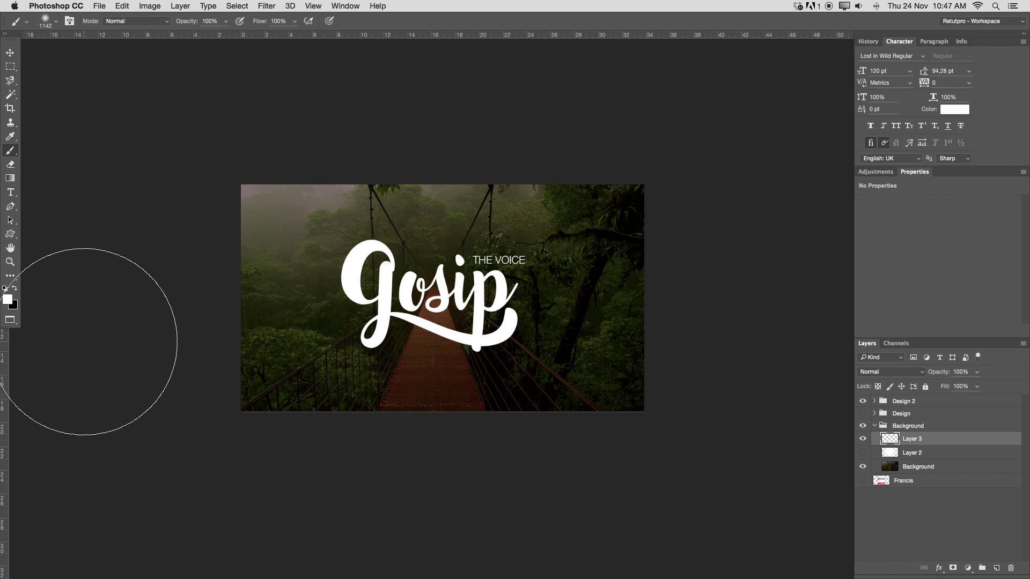
# - Paint a soft white glow over the Gosip logo
pyautogui.click(7, 300)
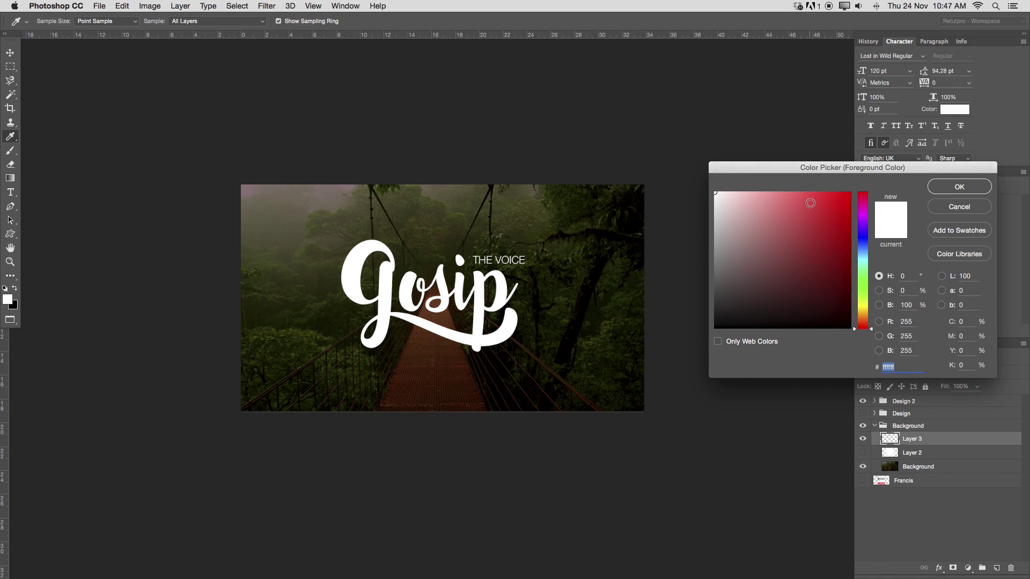
pyautogui.click(972, 191)
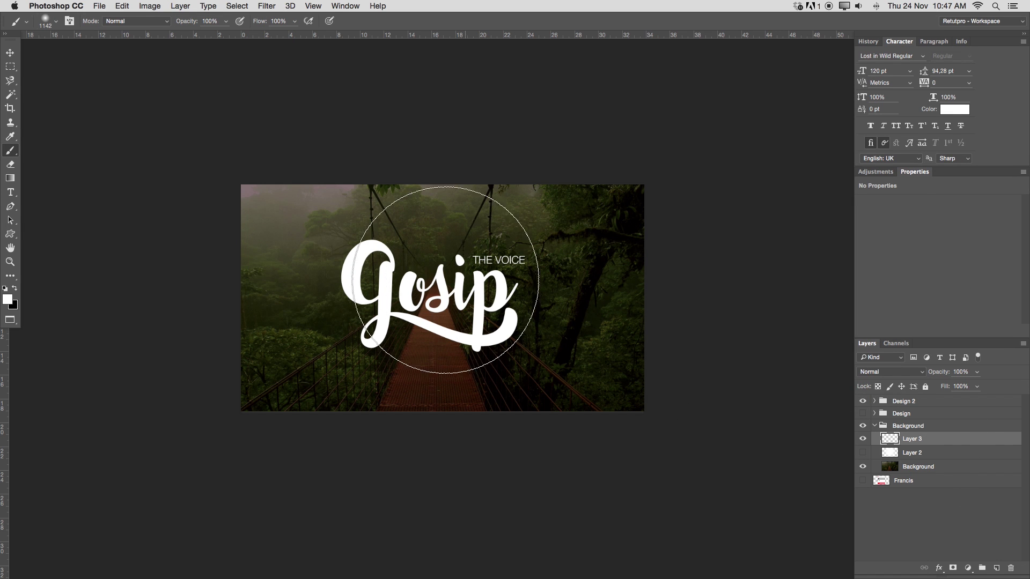
pyautogui.click(433, 294)
pyautogui.click(433, 293)
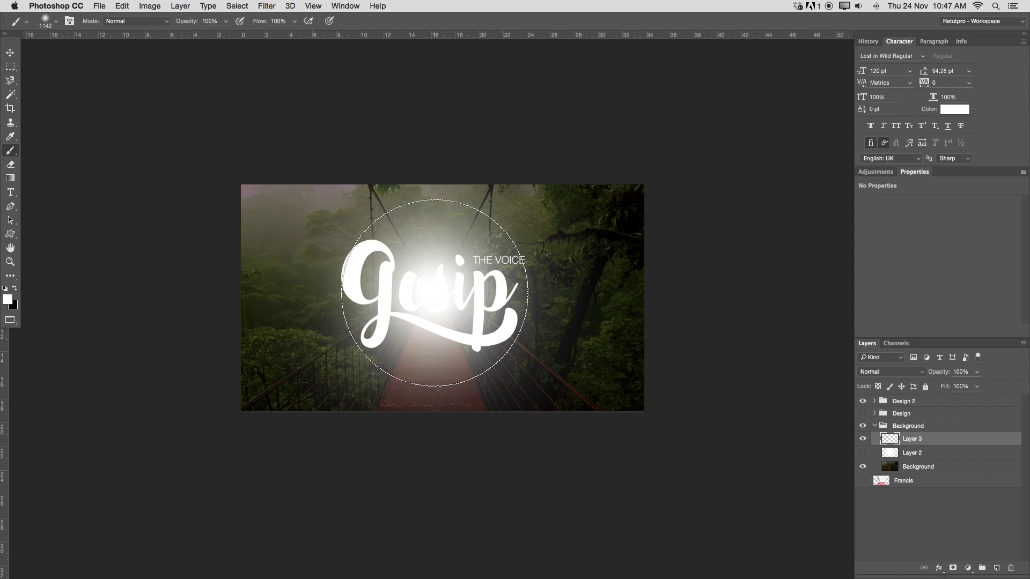
pyautogui.click(445, 279)
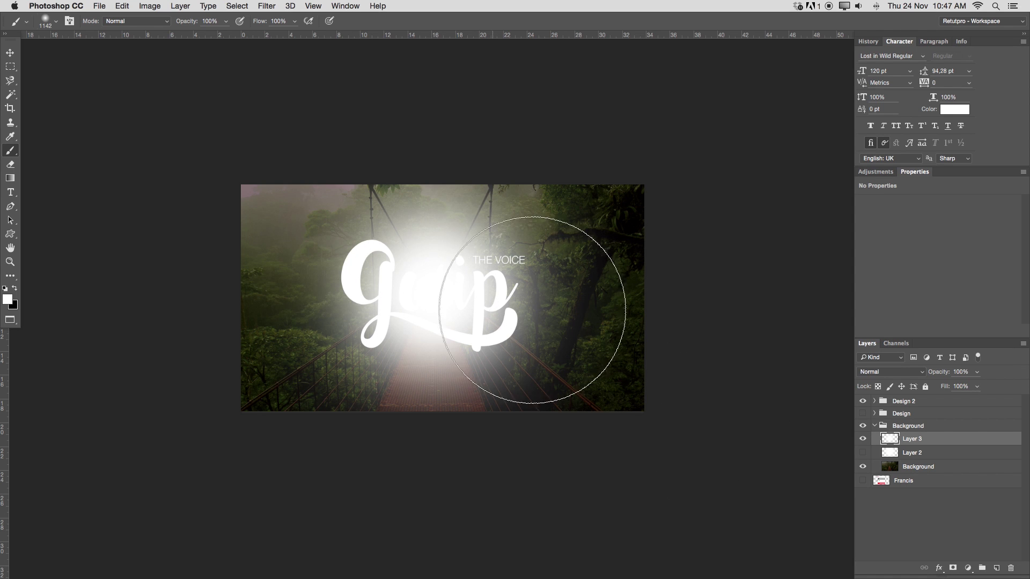
# - Lower Layer 3's opacity to about 21% and delete the hidden haze Layer 2
pyautogui.click(939, 449)
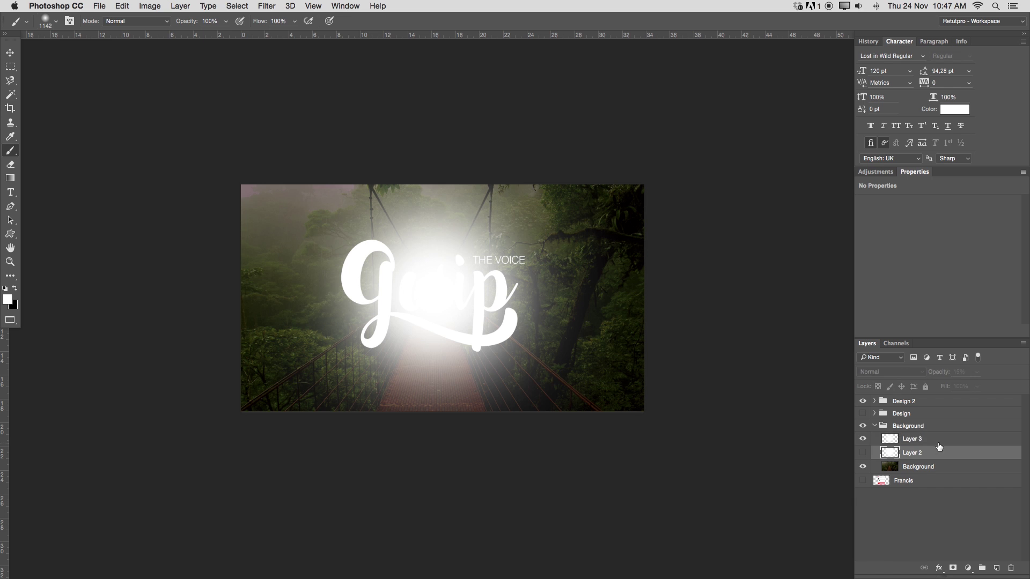
pyautogui.click(940, 440)
pyautogui.click(955, 371)
pyautogui.write('10')
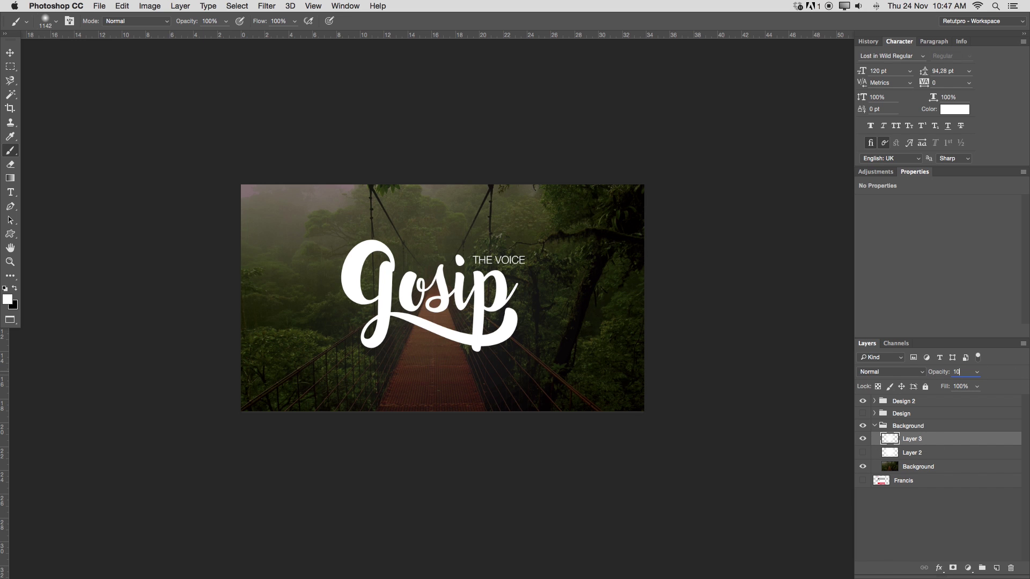
pyautogui.click(999, 401)
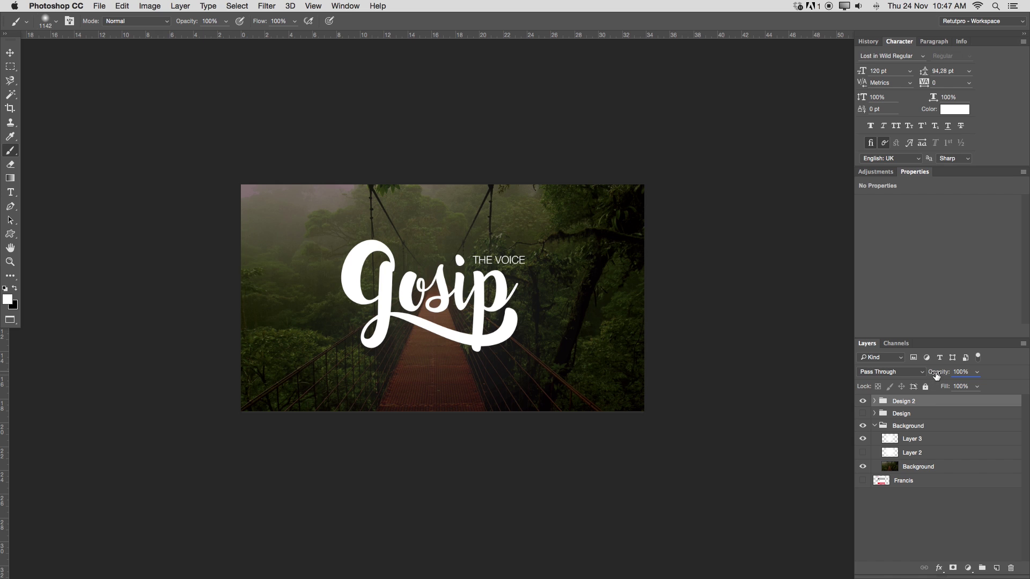
pyautogui.click(912, 440)
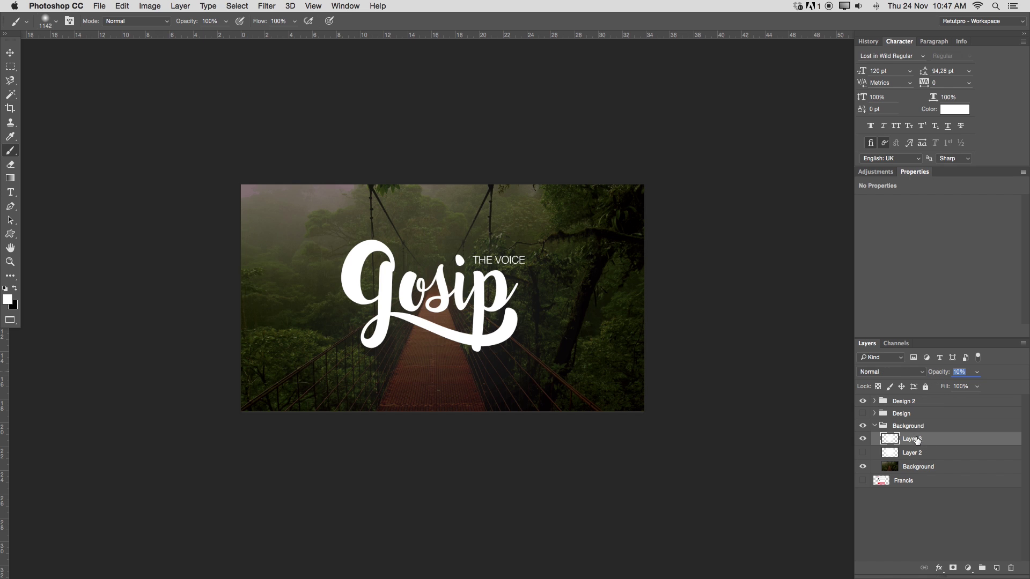
pyautogui.click(945, 374)
pyautogui.moveTo(944, 373); pyautogui.dragTo(947, 374)
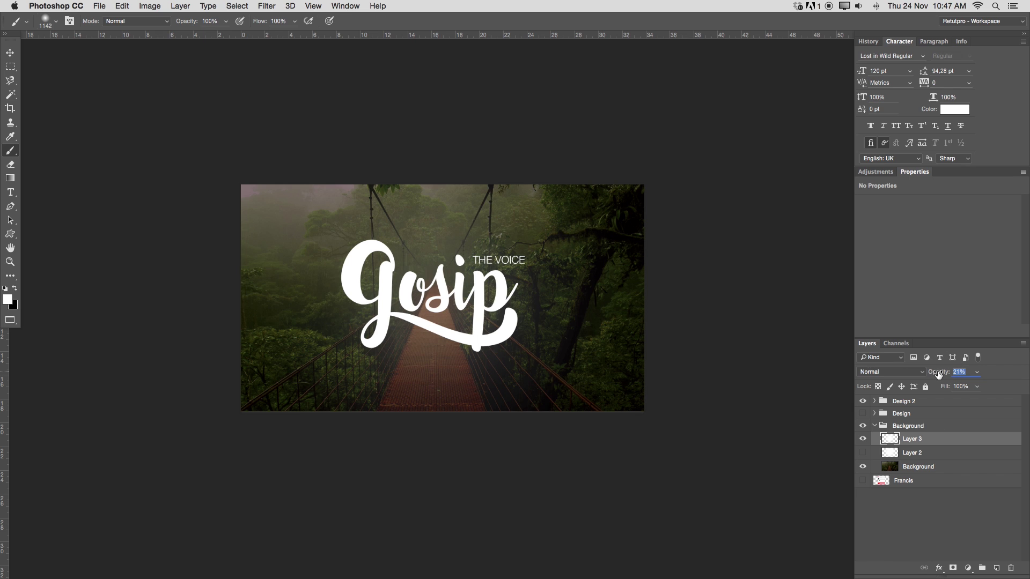
pyautogui.click(890, 450)
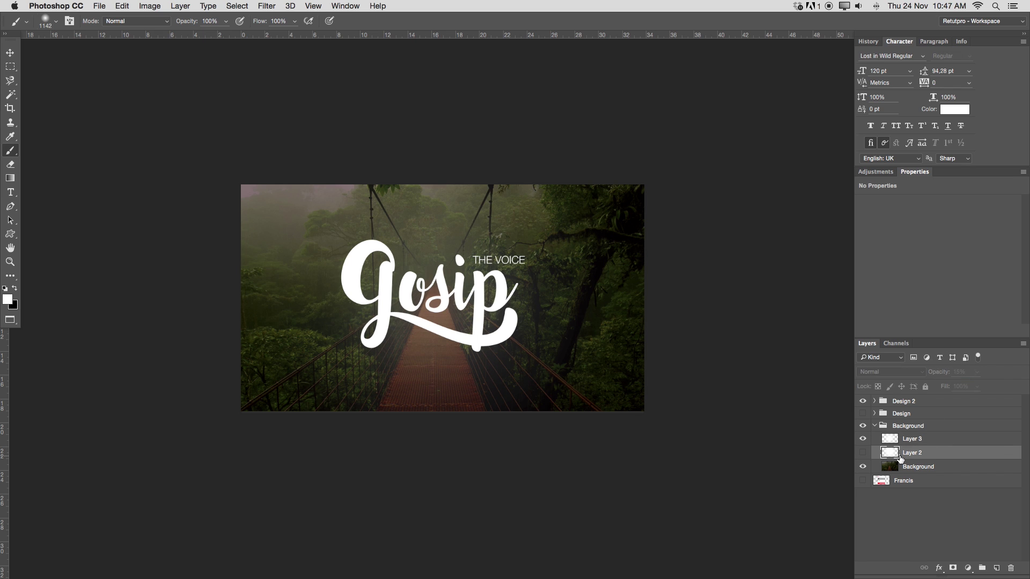
pyautogui.press('Delete')
# - Delete the hidden Design group and the leftover bottom layer, then zoom in on the logo
pyautogui.click(875, 426)
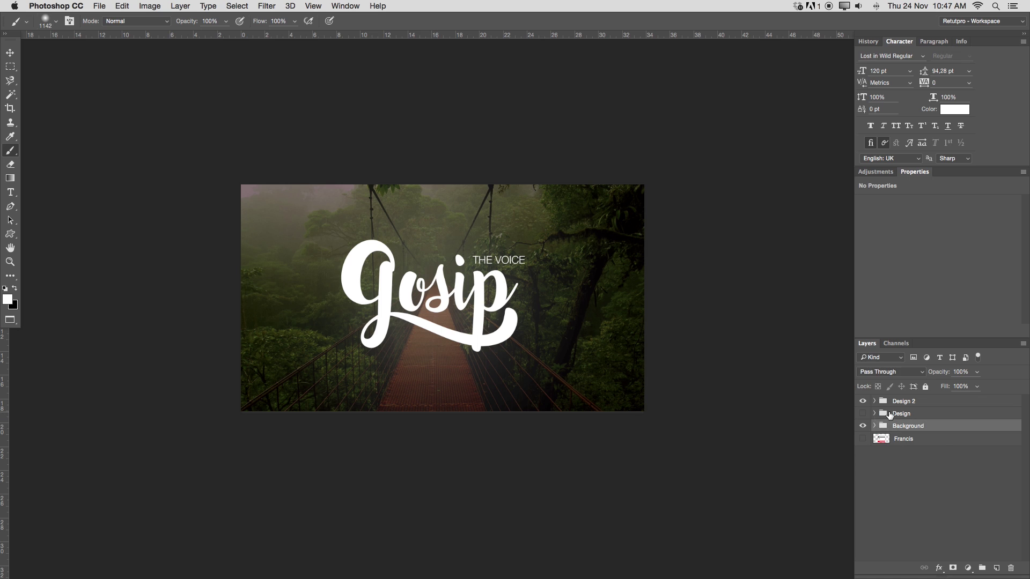
pyautogui.click(889, 415)
pyautogui.press('Delete')
pyautogui.click(889, 426)
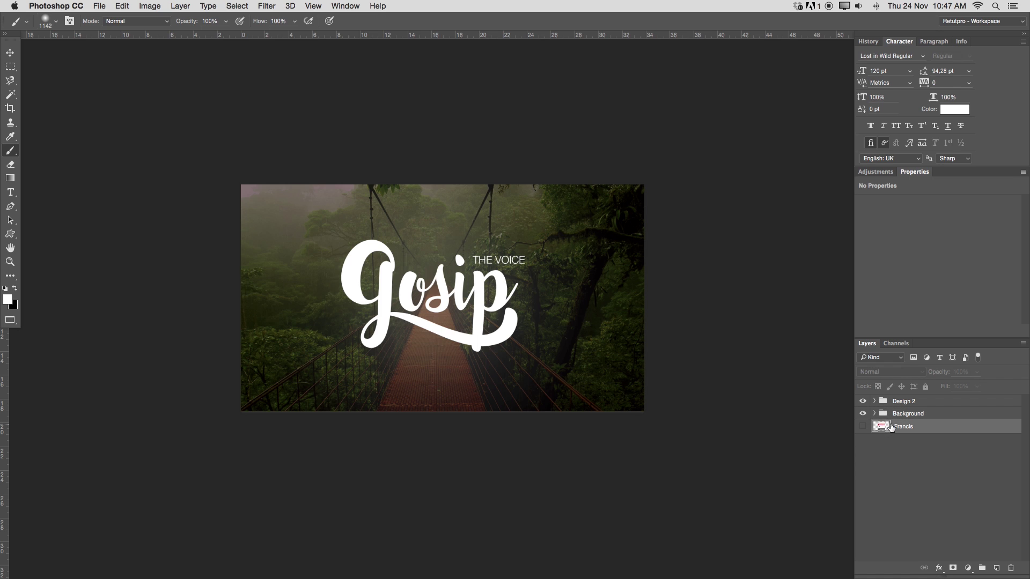
pyautogui.press('Delete')
pyautogui.press('z')
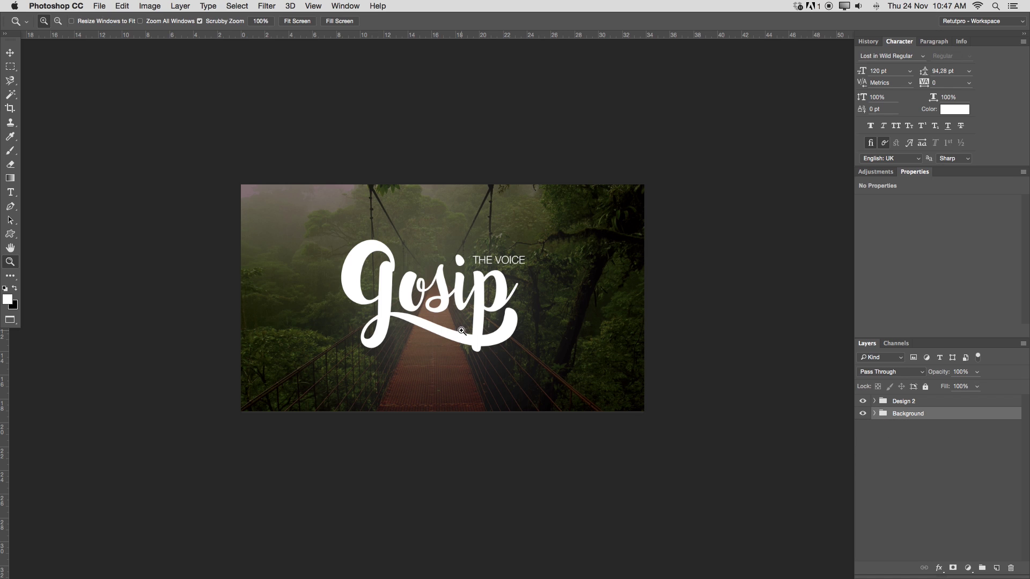
pyautogui.moveTo(464, 323); pyautogui.dragTo(499, 280)
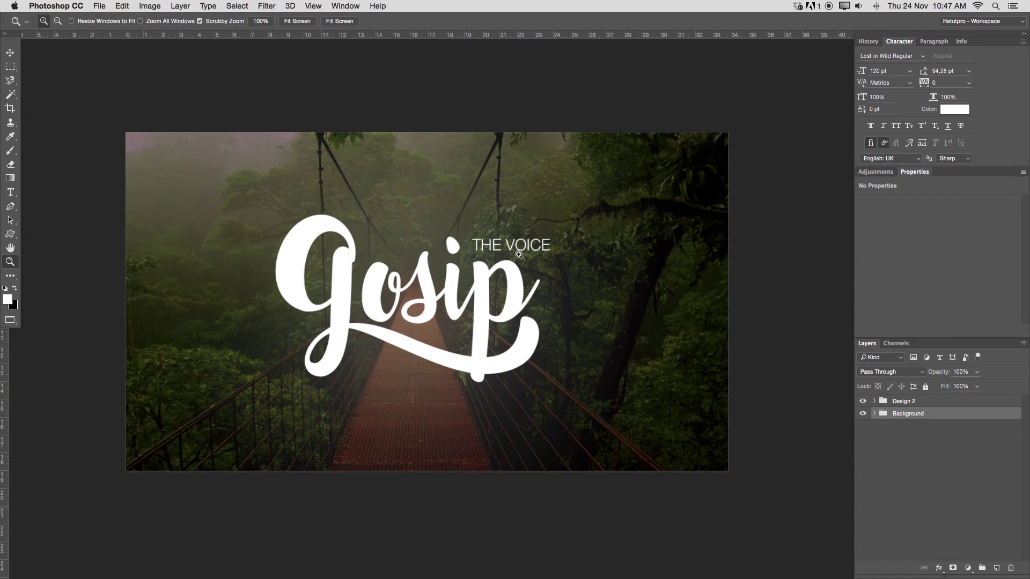